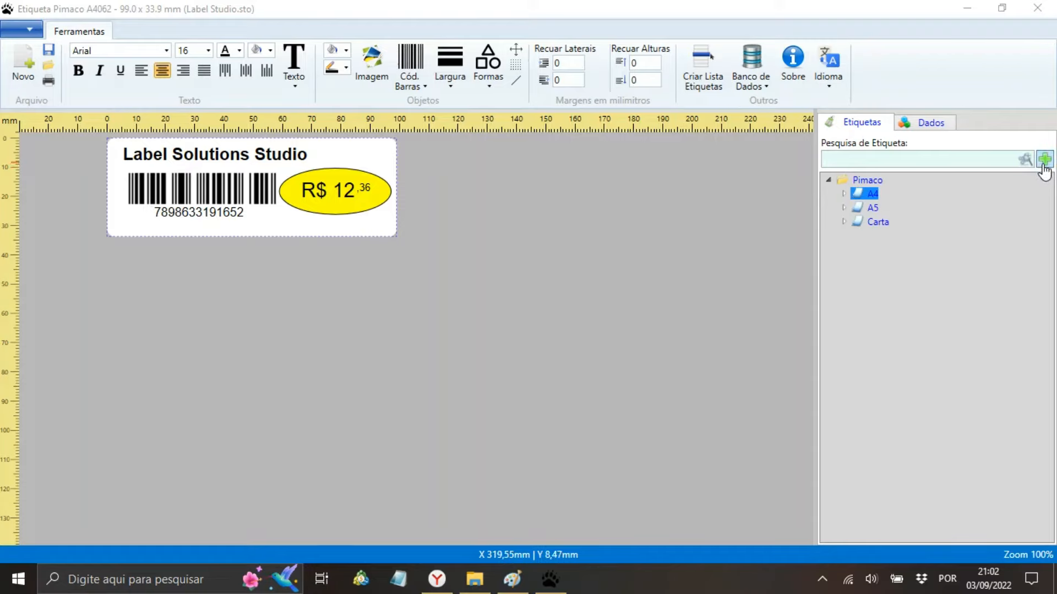
- Start a new label model and open the brand register from its Marca field
left_click(1044, 160)
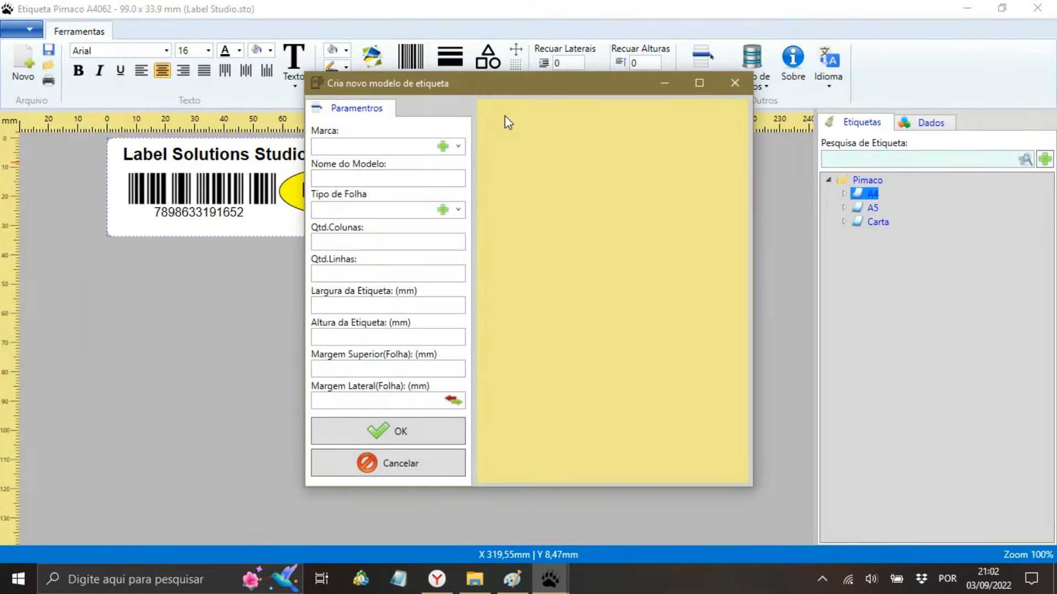
mouse_move(523, 87)
left_mouse_down()
mouse_move(511, 49)
mouse_move(510, 72)
left_mouse_up()
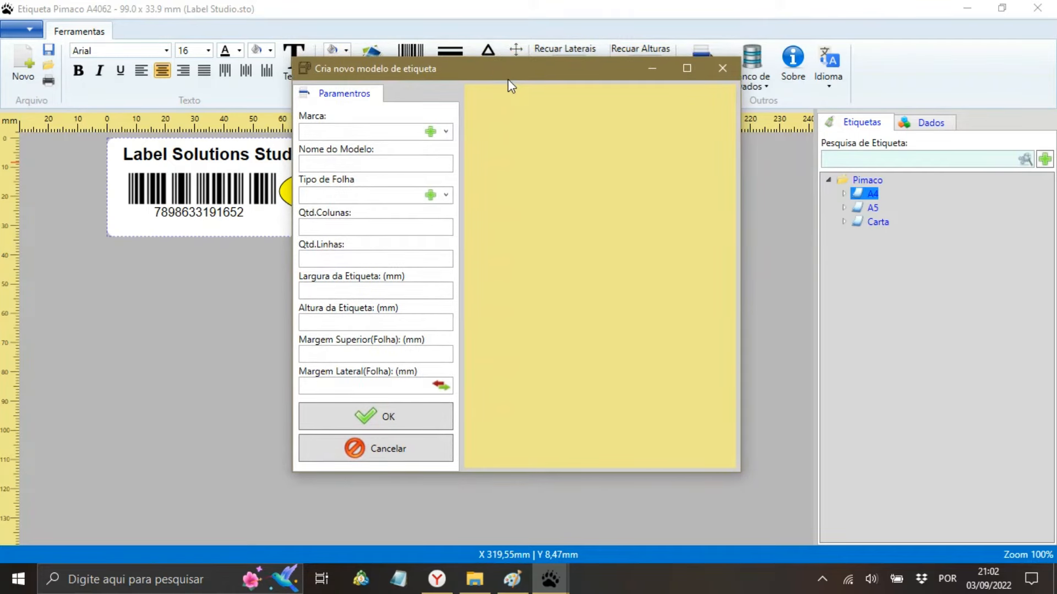
left_click(447, 132)
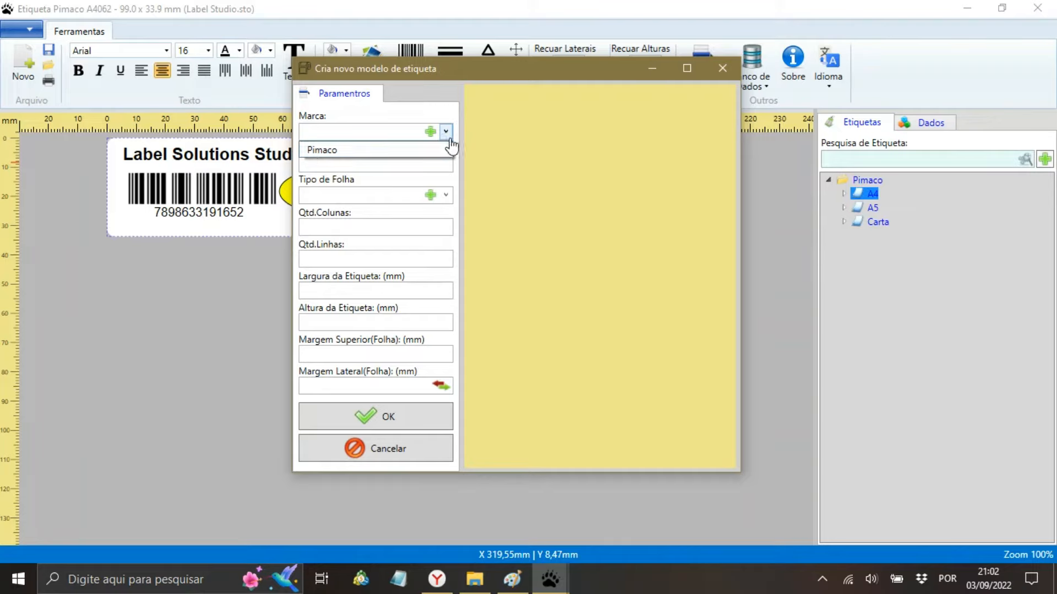
left_click(430, 135)
left_click(421, 164)
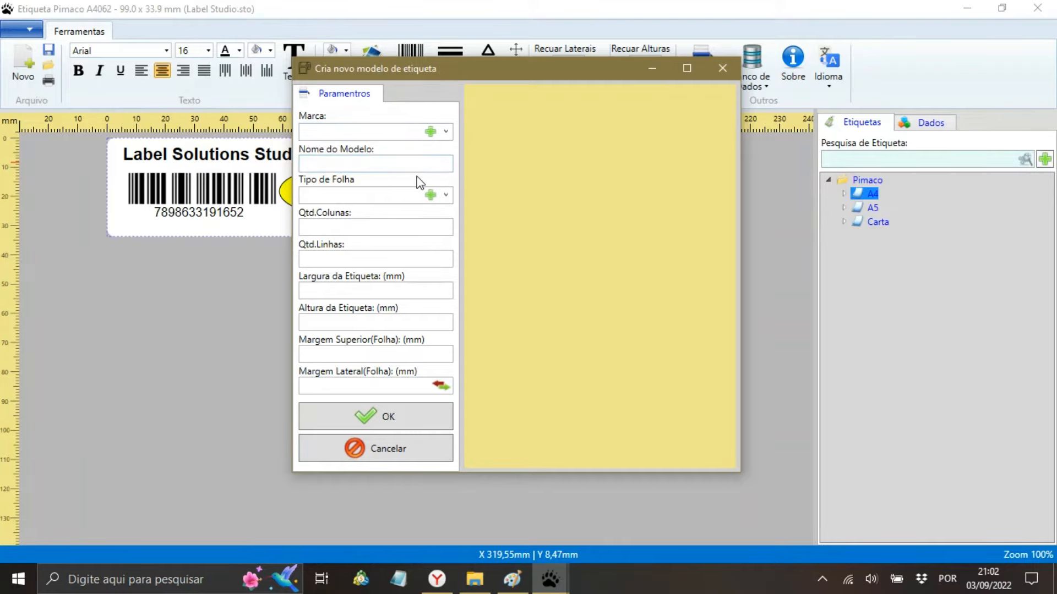
left_click(445, 133)
left_click(430, 134)
left_click(431, 134)
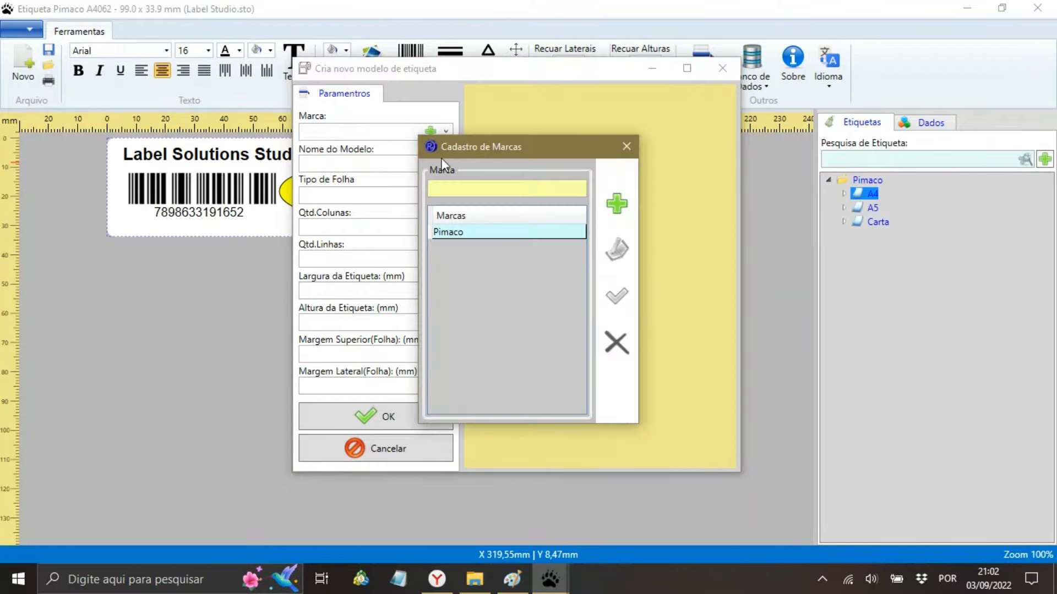
- Add LabelEtiquetas as a new brand, save it and close the brand register
left_click(618, 204)
left_click(526, 186)
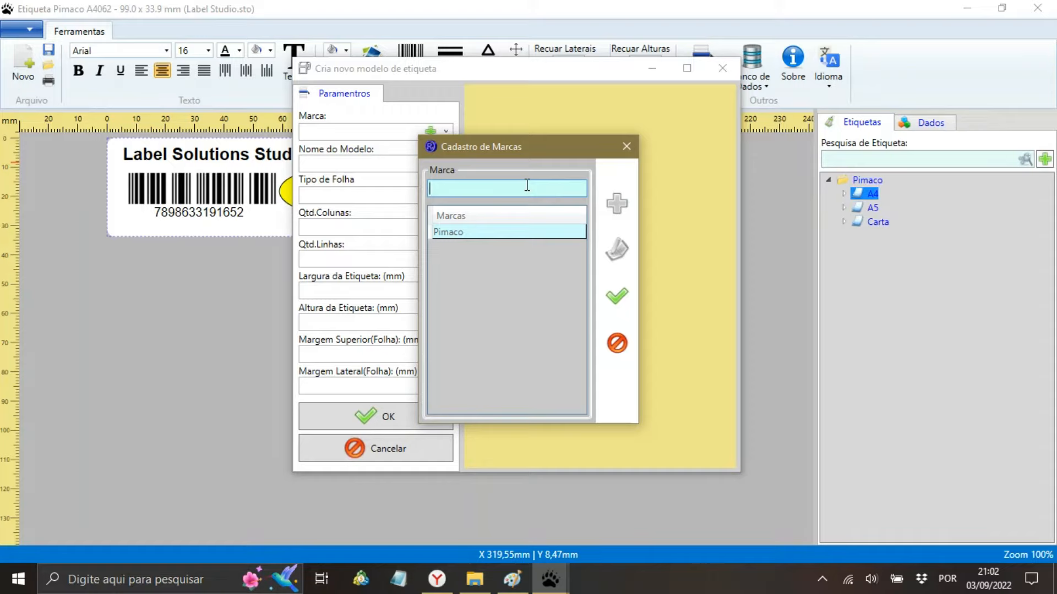
type("LabelEtiquetas")
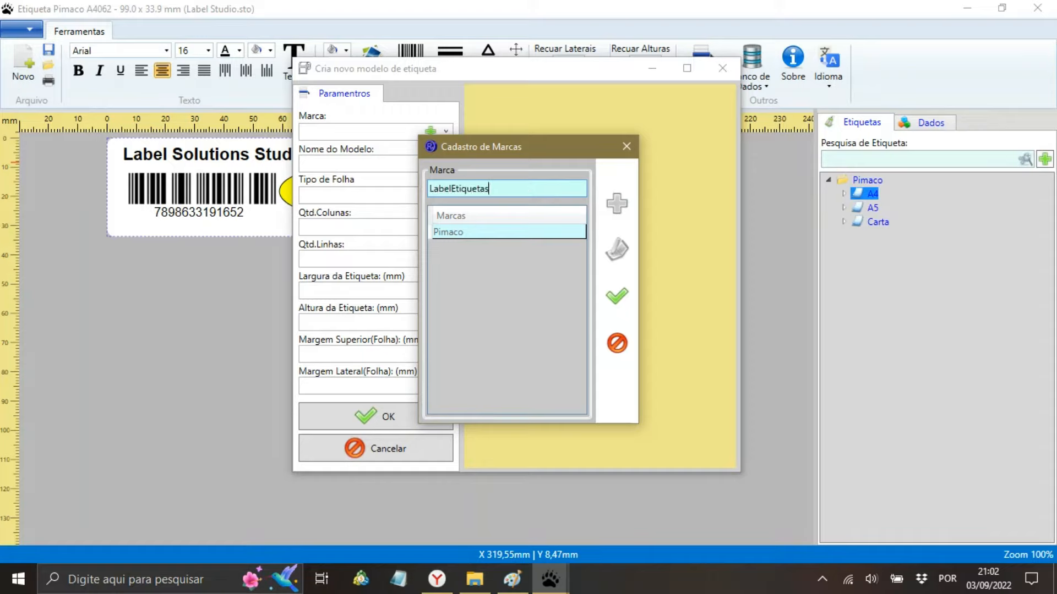
left_click(615, 295)
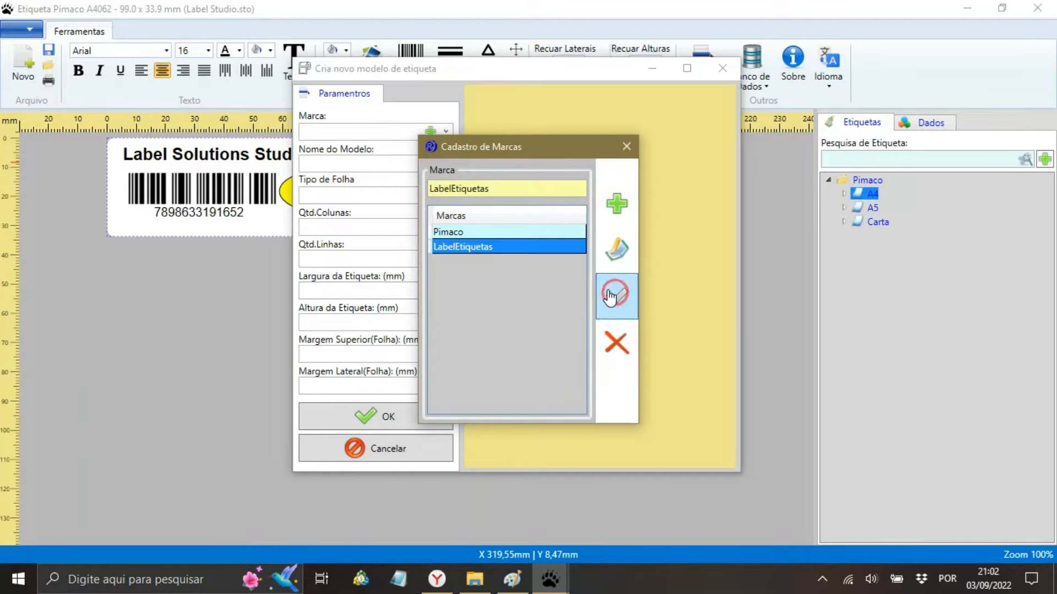
left_click(627, 147)
- Choose LabelEtiquetas as the brand and name the model RL50X100, checking the label size on the roll drawing in Paint
left_click(446, 131)
left_click(394, 164)
left_click(368, 163)
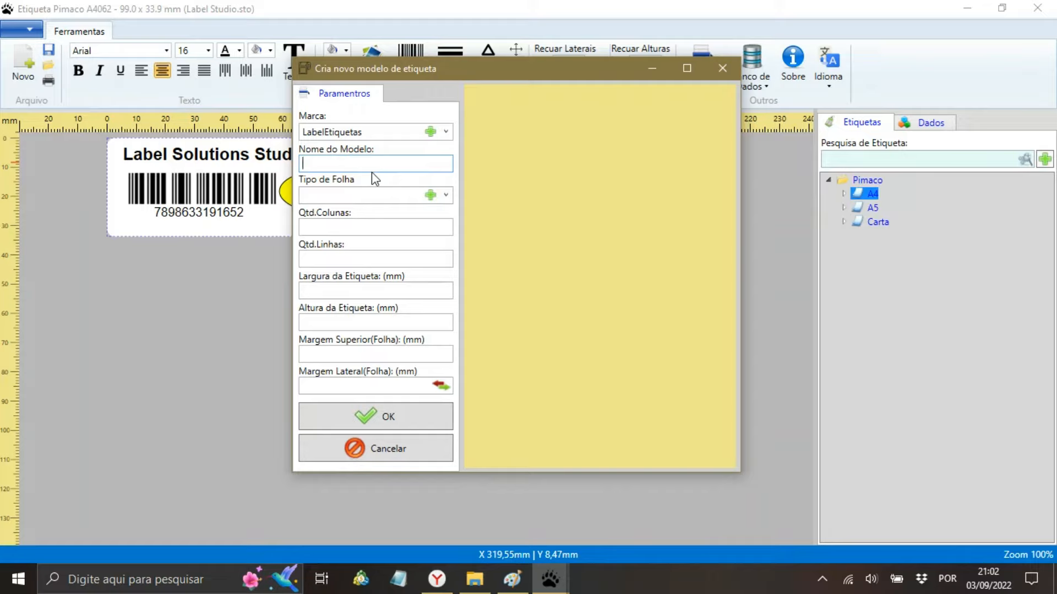
type("RL")
left_click(512, 579)
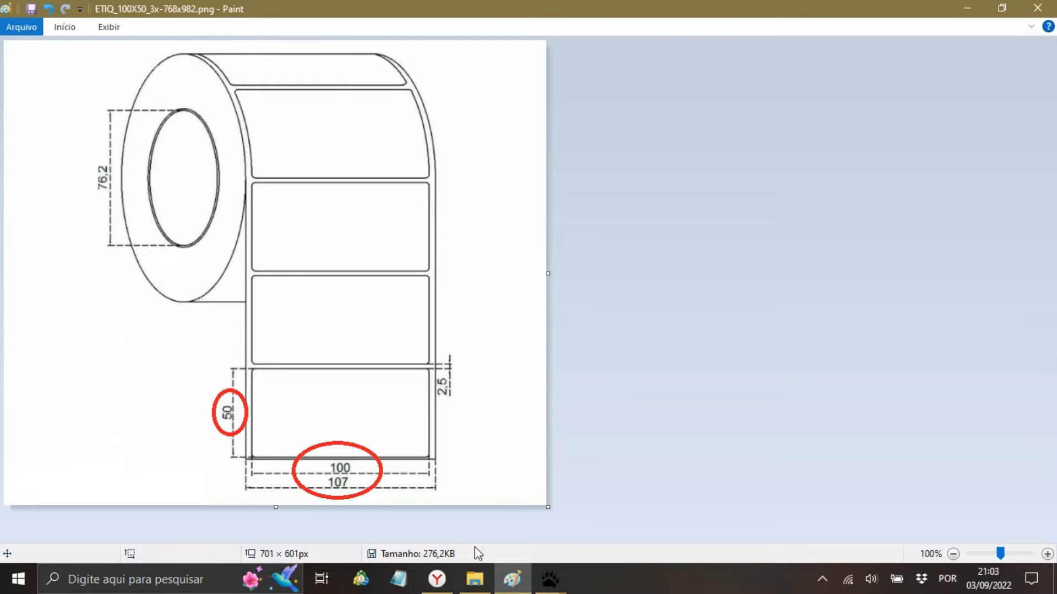
mouse_move(550, 578)
left_click(618, 523)
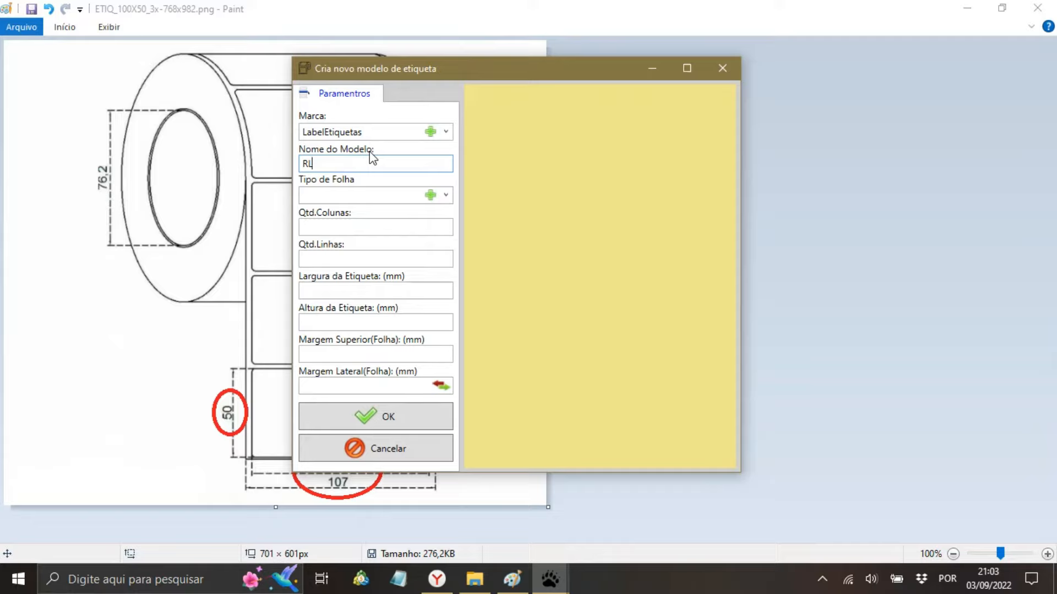
type("50X100")
- Bring up the roll drawing in Paint and place the new label model dialog beside it so the dimensions stay readable
left_click(421, 7)
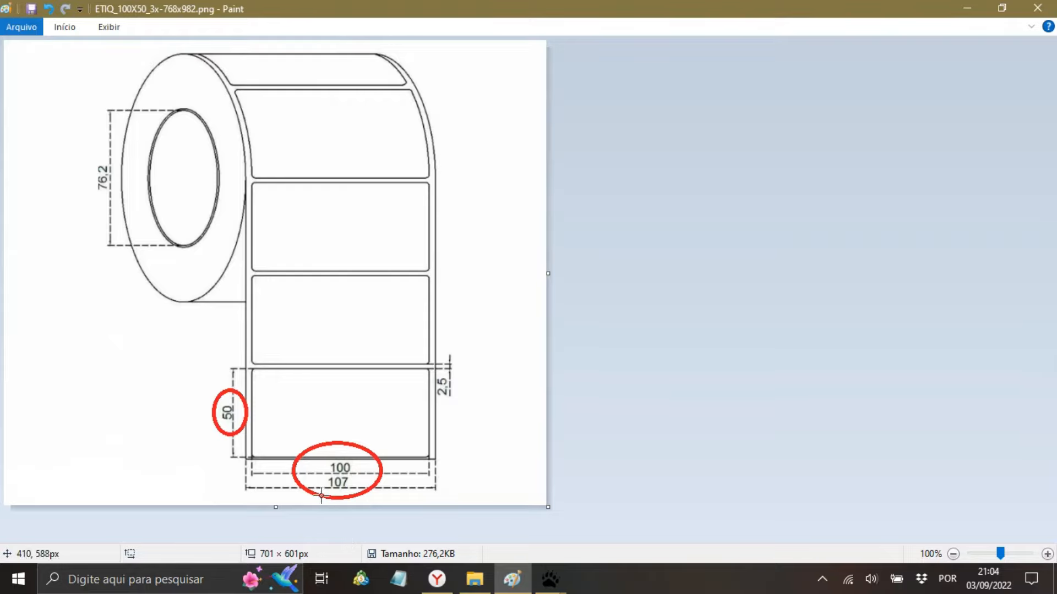
left_click(550, 579)
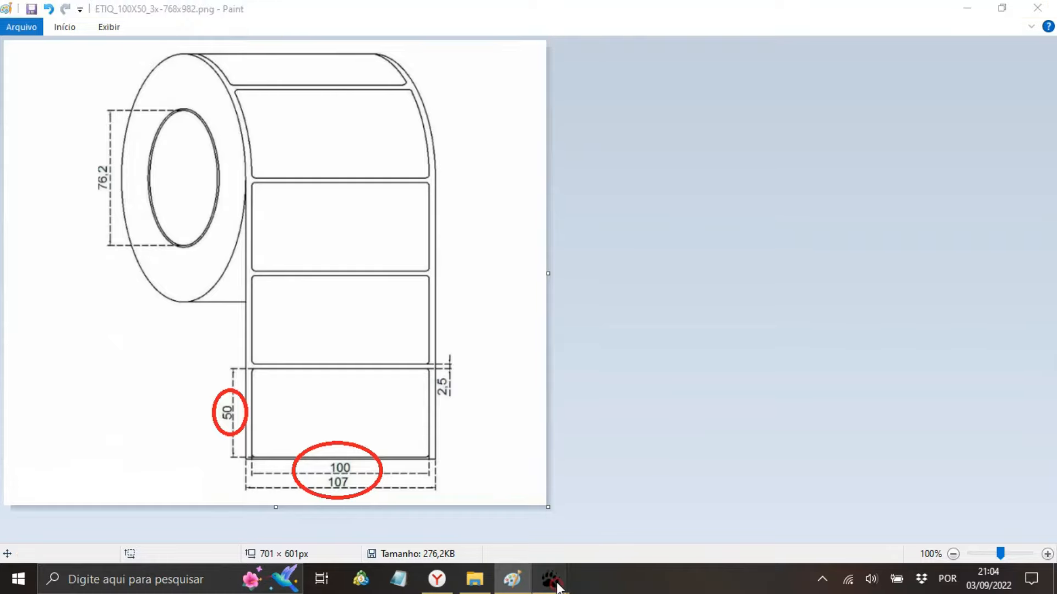
left_click(626, 500)
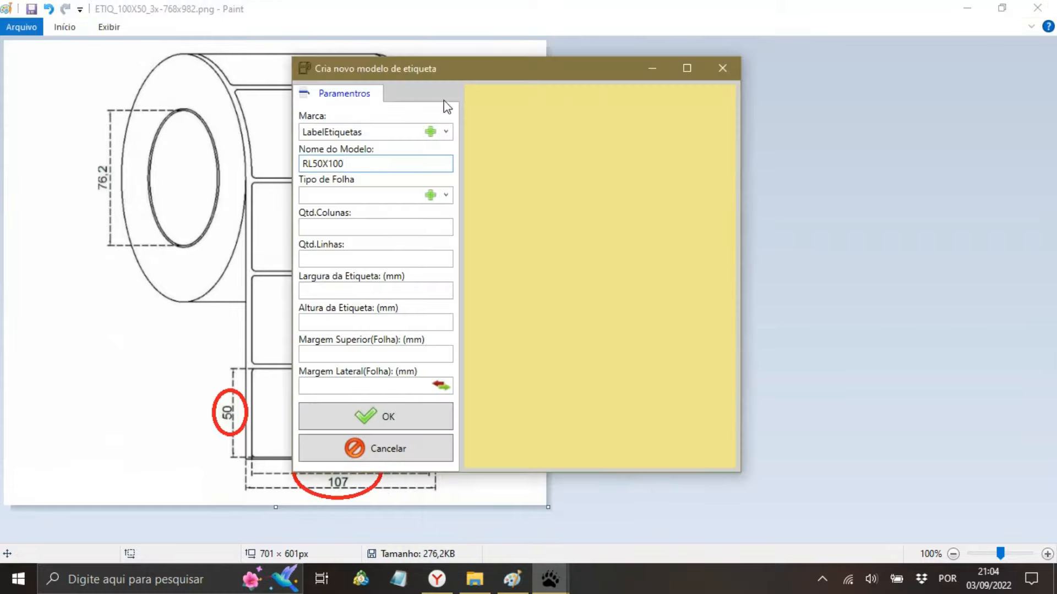
left_click_drag(444, 68, 618, 63)
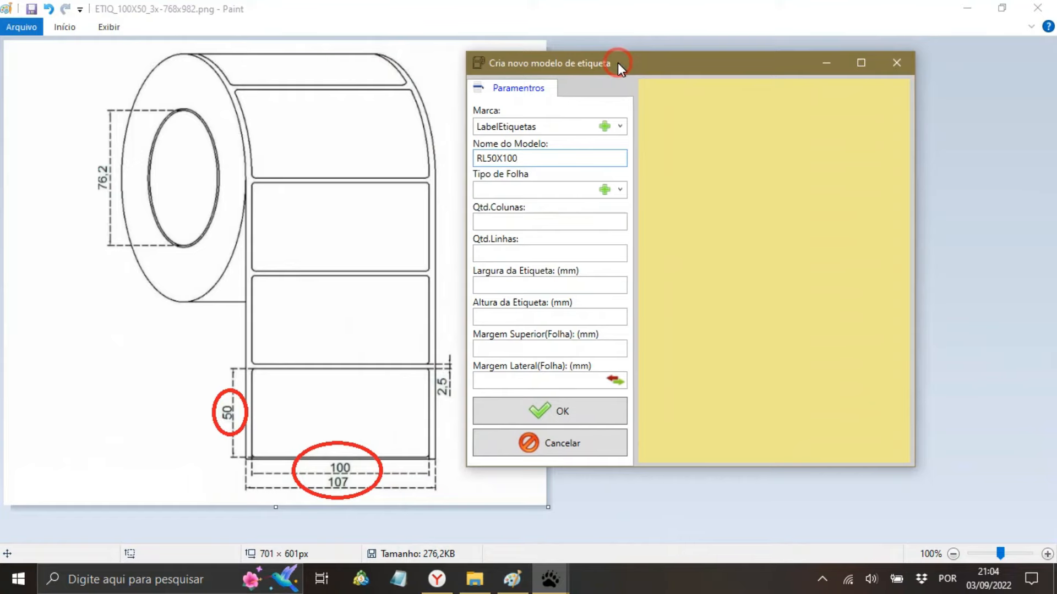
- Set the sheet type to Rolo with a sheet width of 107 mm, keeping a single column
left_click(620, 190)
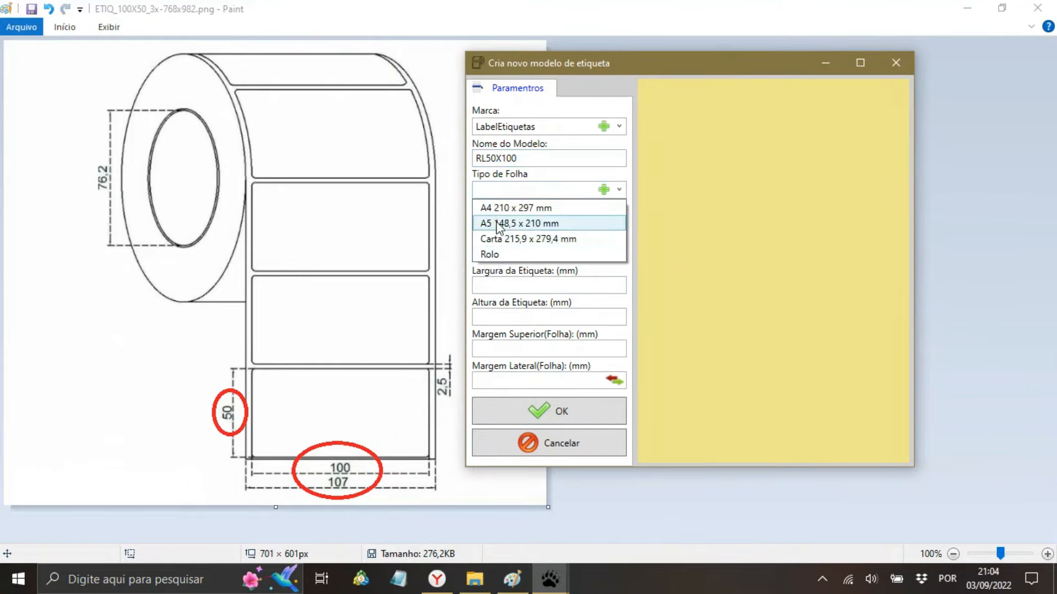
left_click(490, 254)
left_click_drag(526, 222, 466, 219)
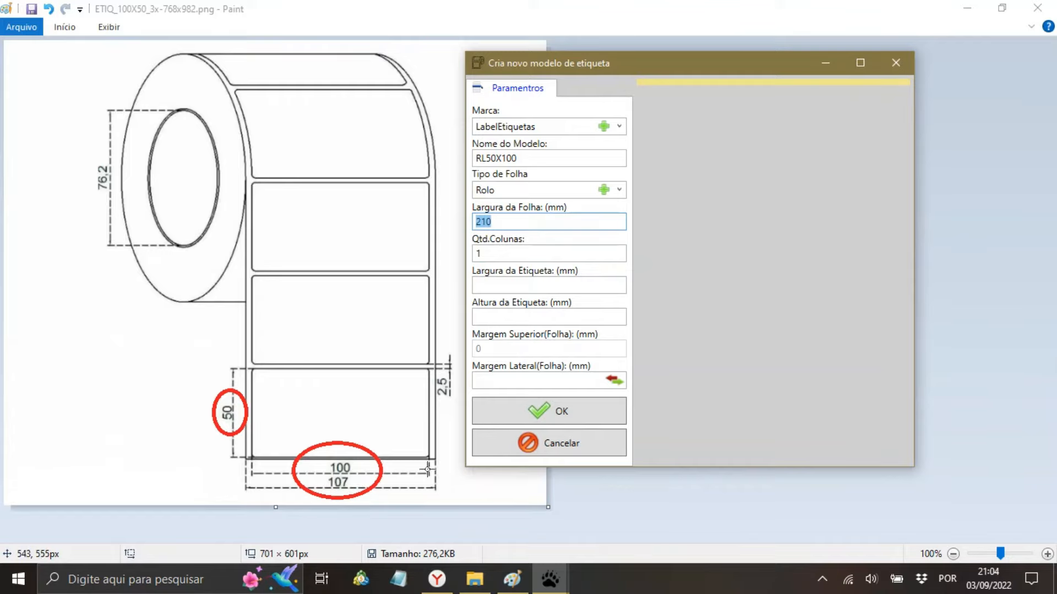
type("107")
left_click(515, 252)
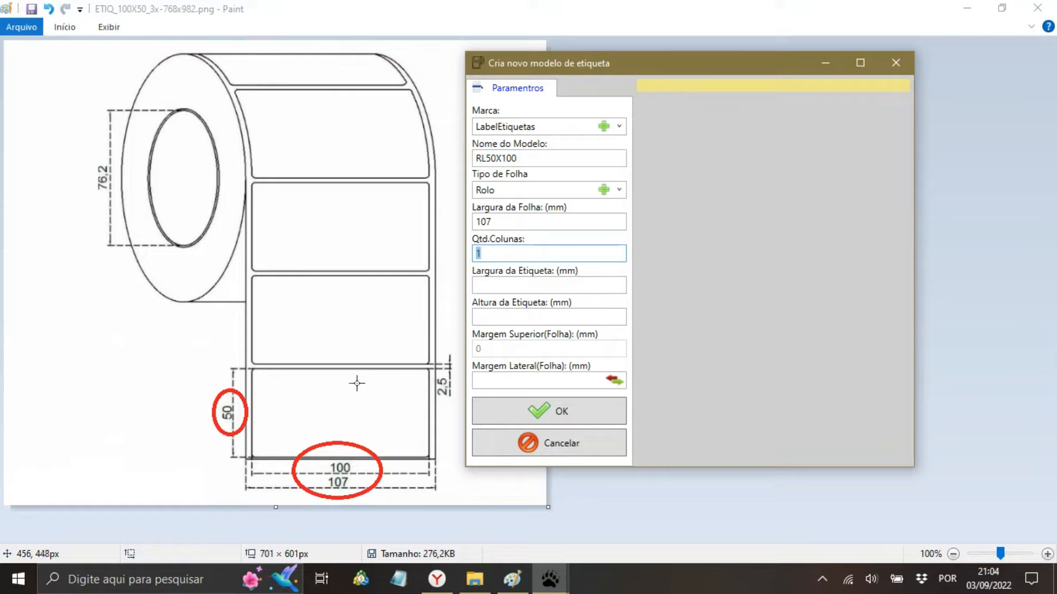
- Make the label 100 mm wide and 50 mm high, with an automatically calculated side margin of 3,5 mm
left_click(499, 284)
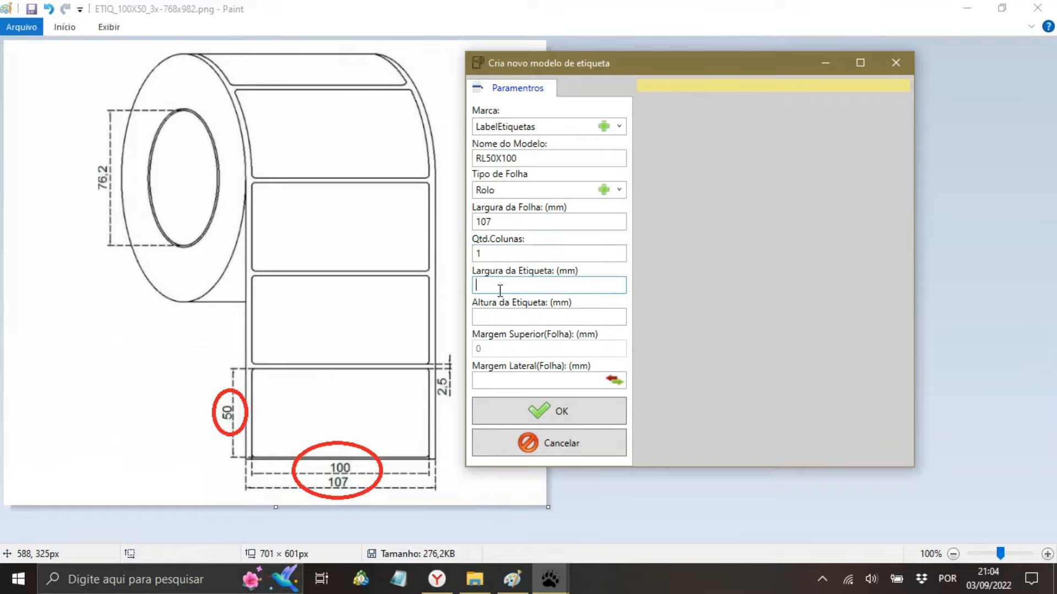
left_click(507, 318)
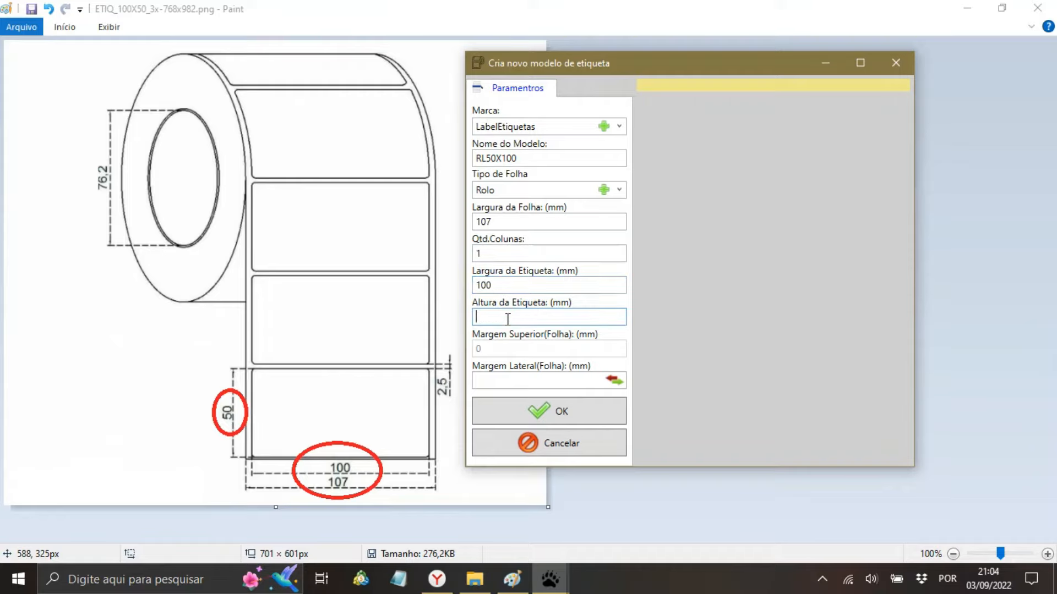
type("50")
left_click(614, 383)
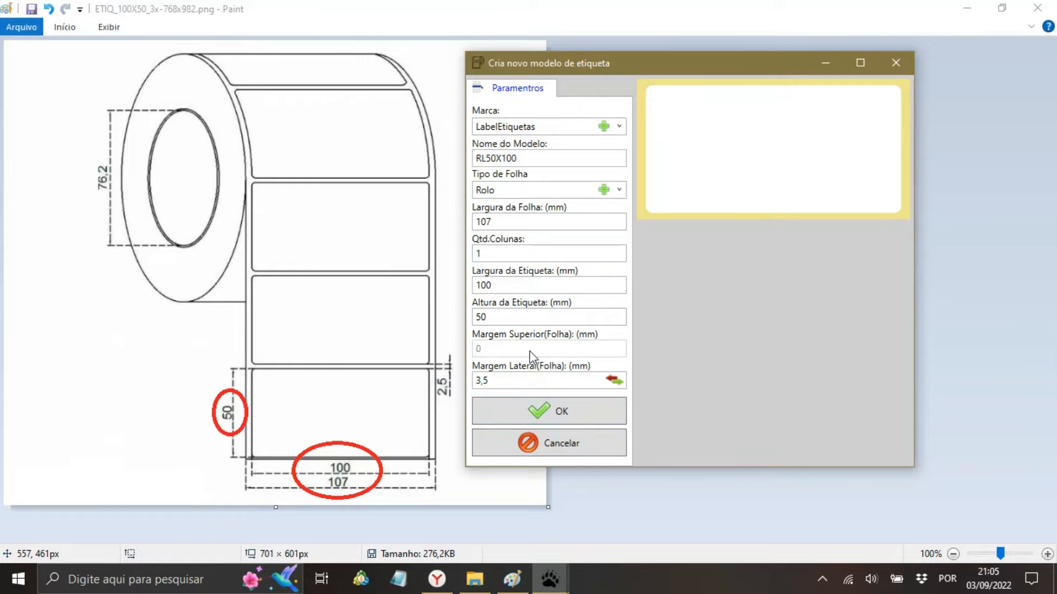
- Save the new label model, close its dialog and apply RL50X100 from the LabelEtiquetas Rolo group to the current label
left_click(549, 413)
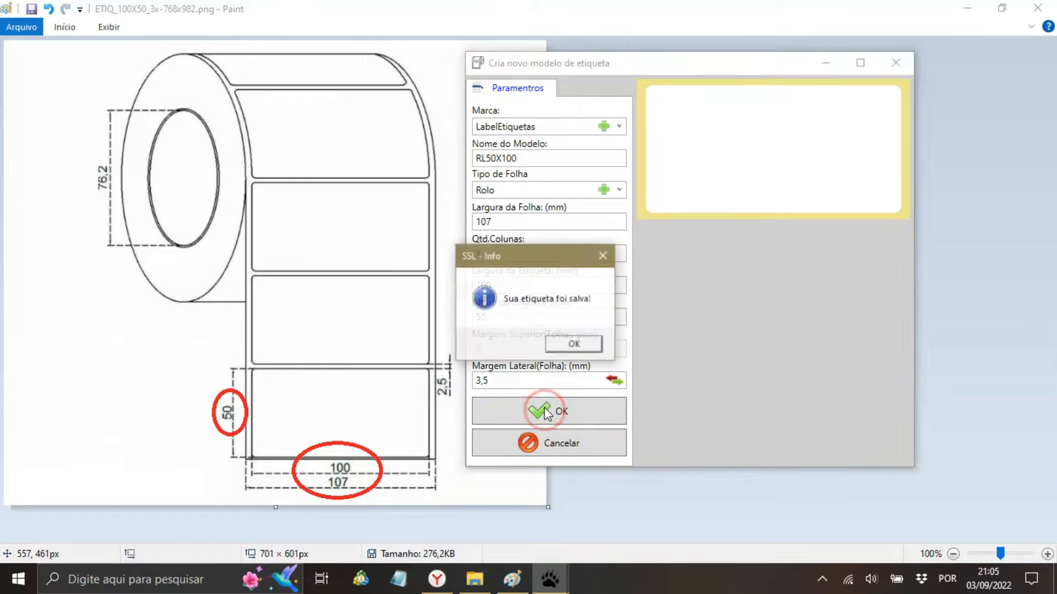
left_click(575, 344)
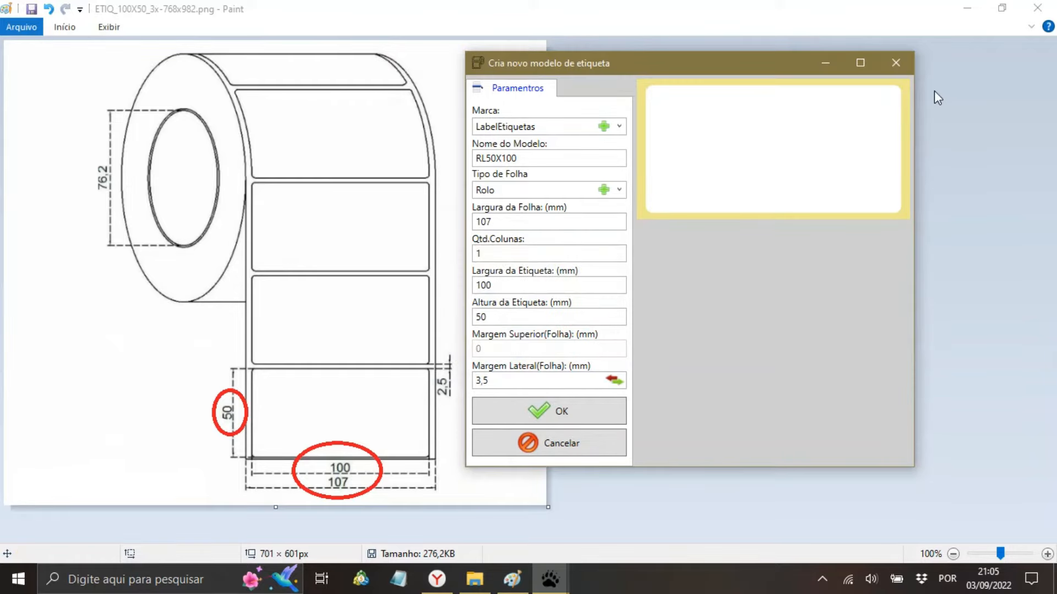
left_click(906, 61)
left_click(845, 248)
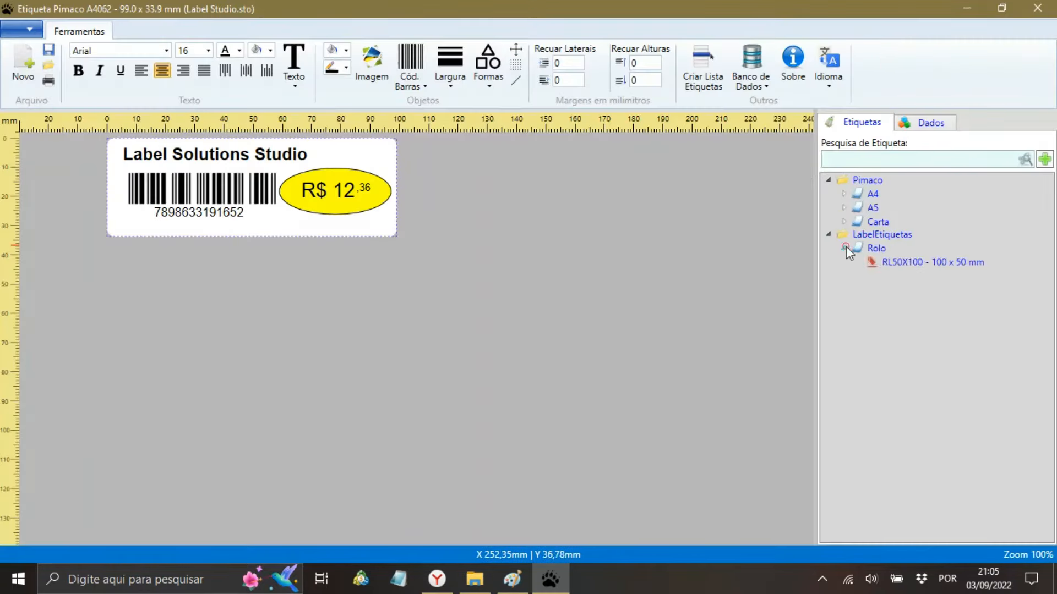
left_click(892, 262)
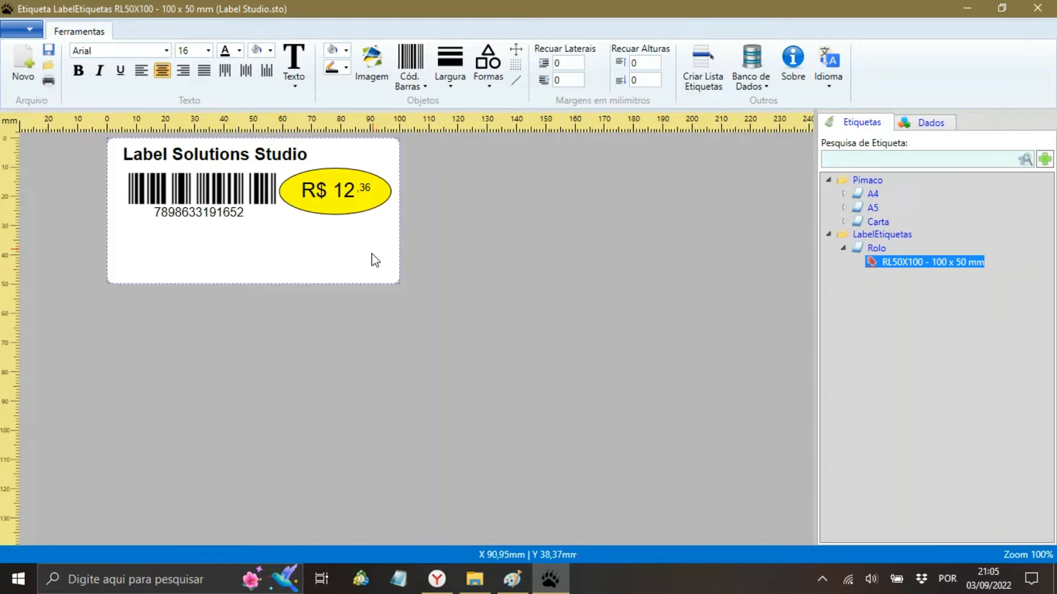
- Preview the label's printout, try the vertical and horizontal flips, restore the original orientation and close the preview
left_click(53, 83)
left_click(514, 316)
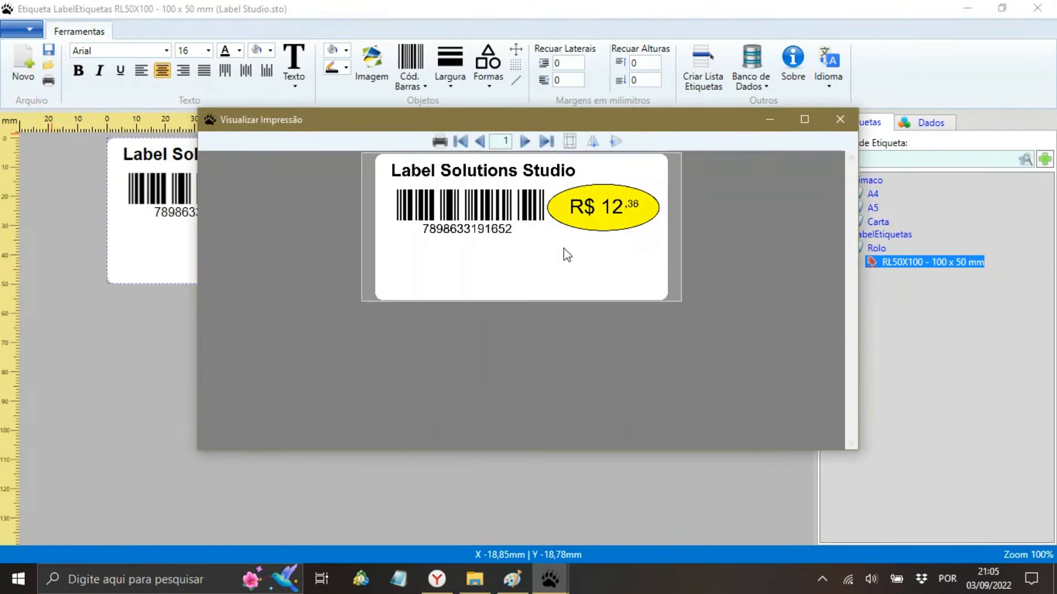
left_click(614, 141)
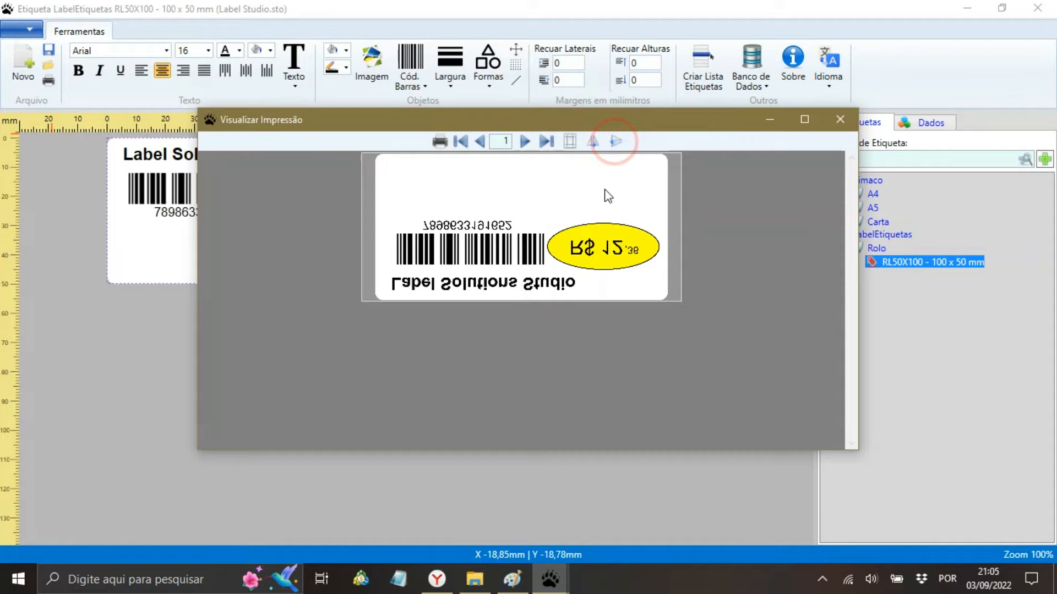
left_click(595, 143)
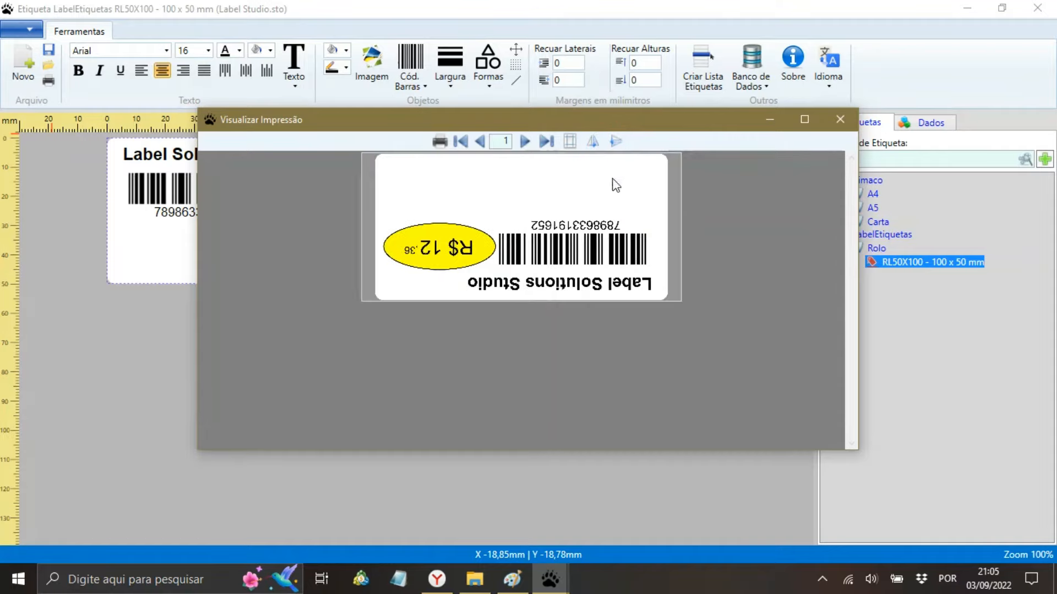
left_click(593, 141)
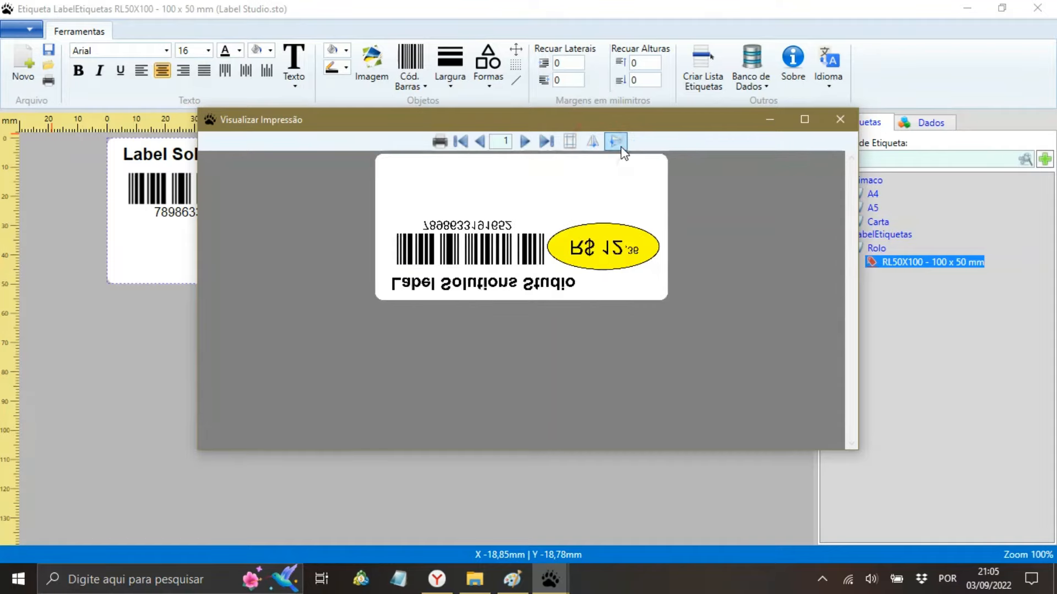
left_click(615, 142)
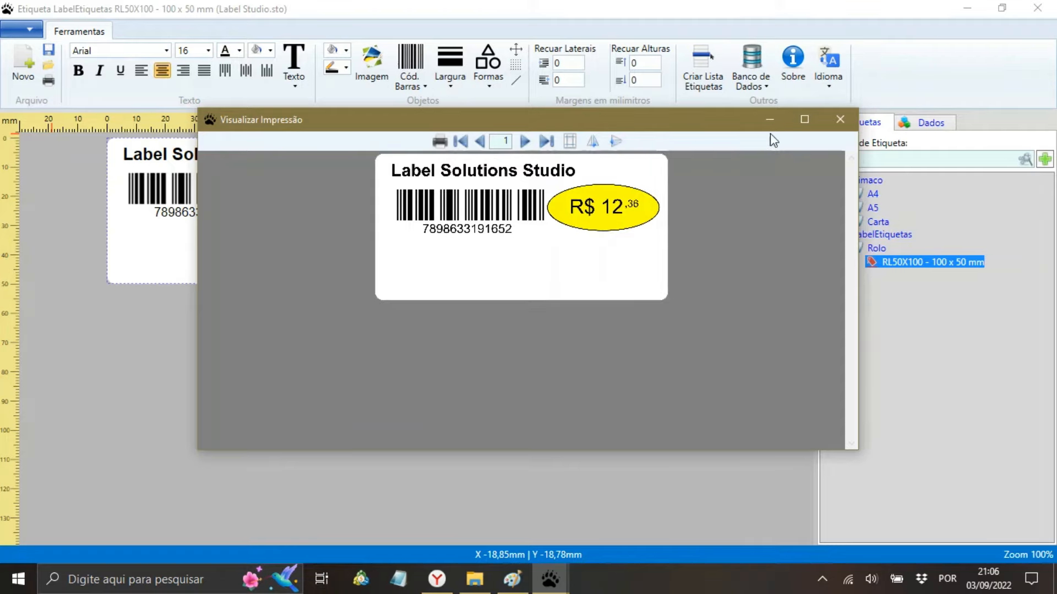
left_click(837, 120)
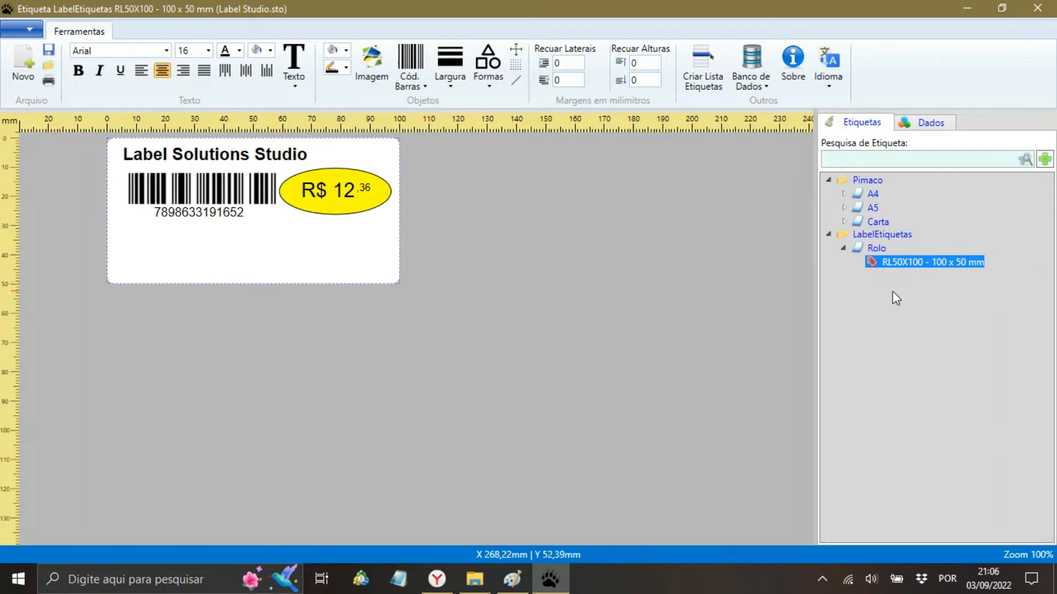
- Start another label model for the LabelEtiquetas brand and name it RL100X50
left_click(875, 248)
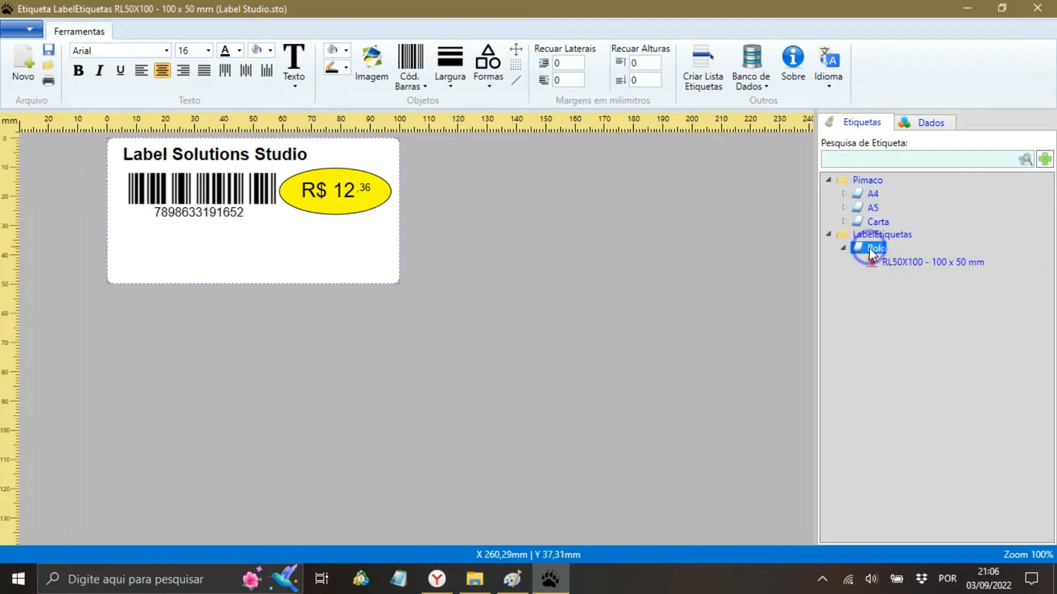
left_click(1045, 159)
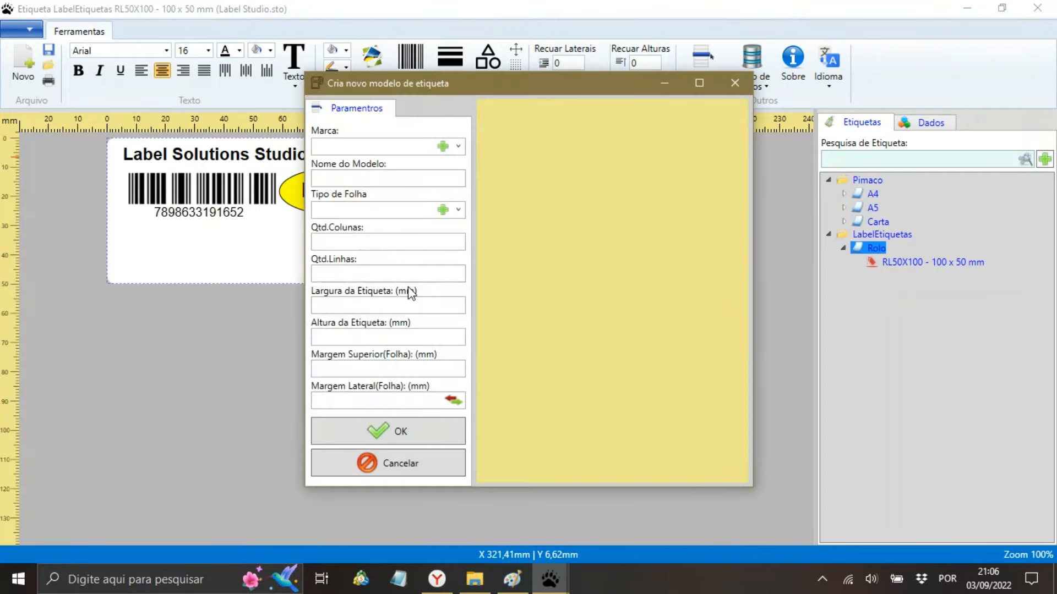
left_click(458, 146)
left_click(375, 176)
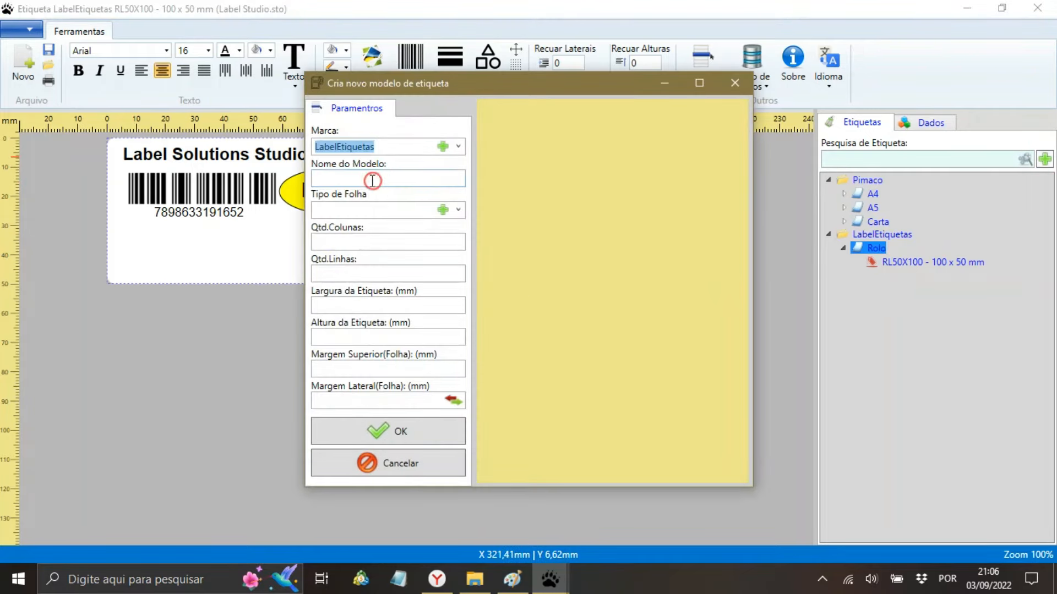
left_click(428, 180)
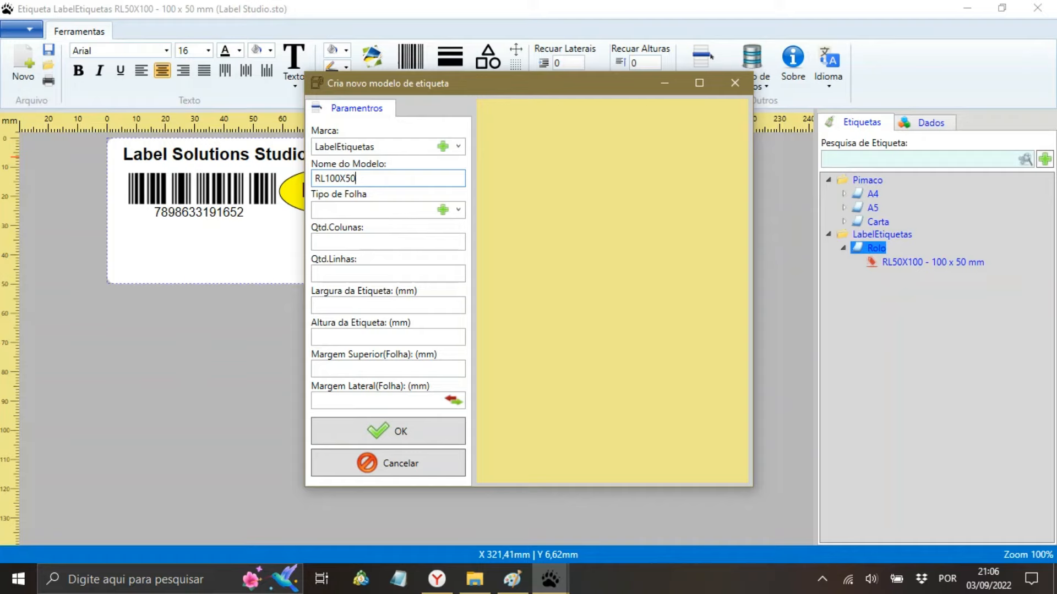
- Set the sheet type to Rolo with a sheet width of 57 mm
left_click(457, 210)
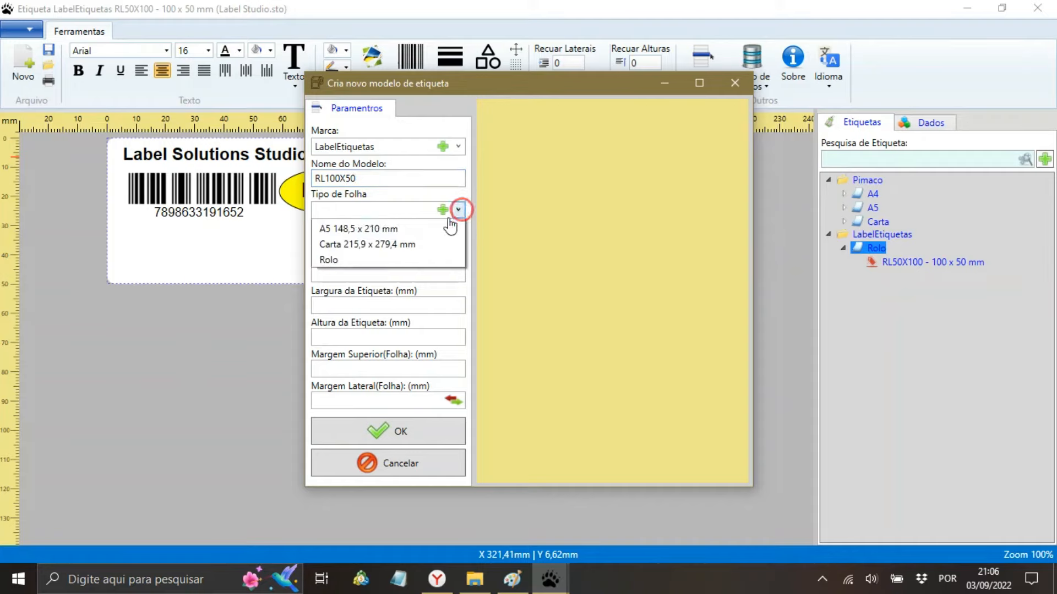
left_click(355, 274)
left_click(329, 247)
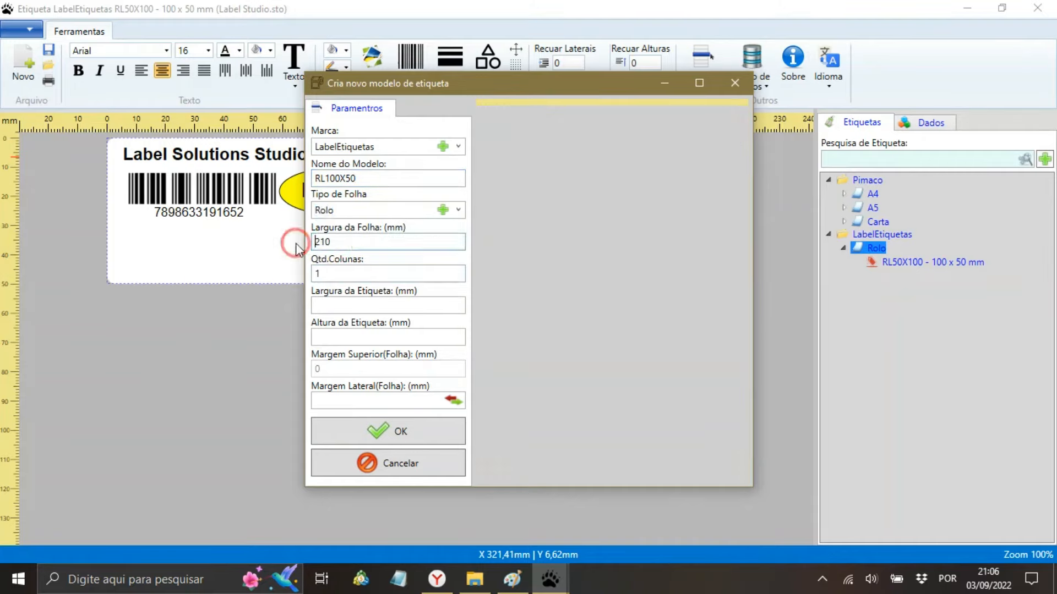
left_click_drag(347, 243, 296, 239)
type("7")
- Make the label 50 mm wide and 100 mm high, with an automatically calculated side margin of 3,5 mm
left_click(339, 308)
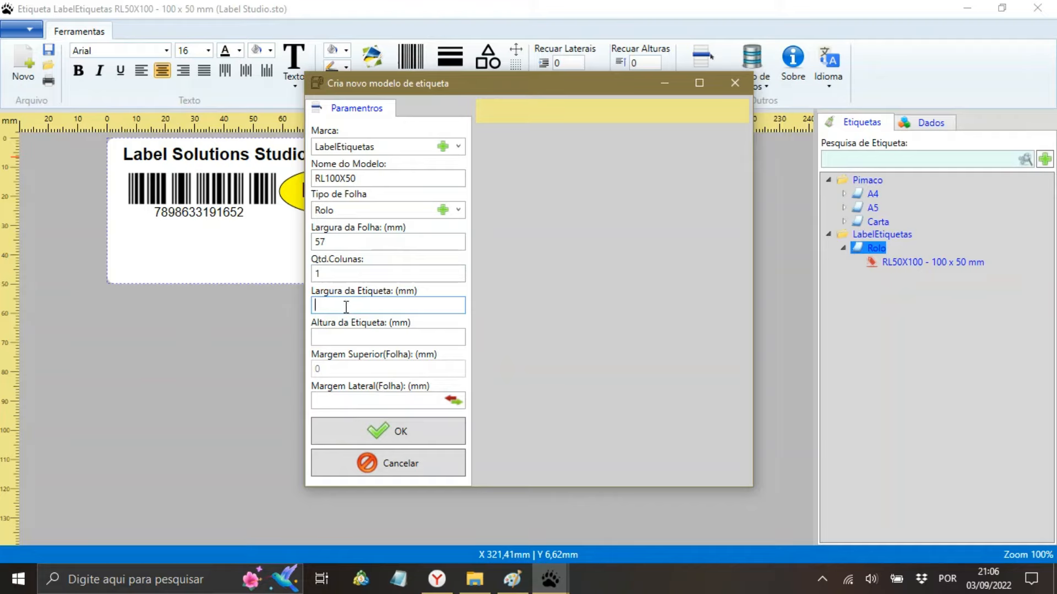
type("50")
left_click(358, 337)
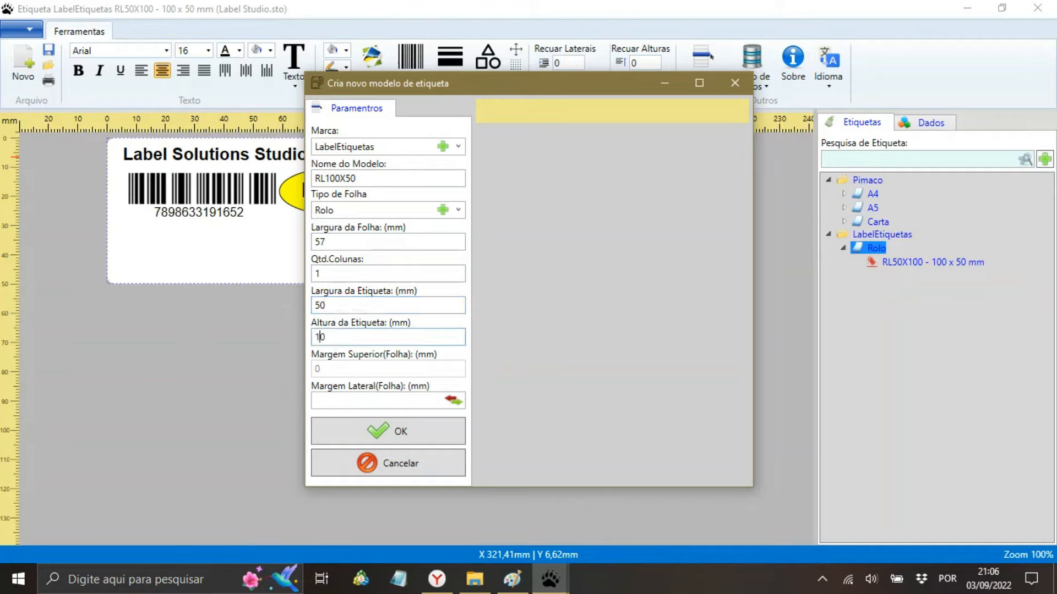
left_click(453, 401)
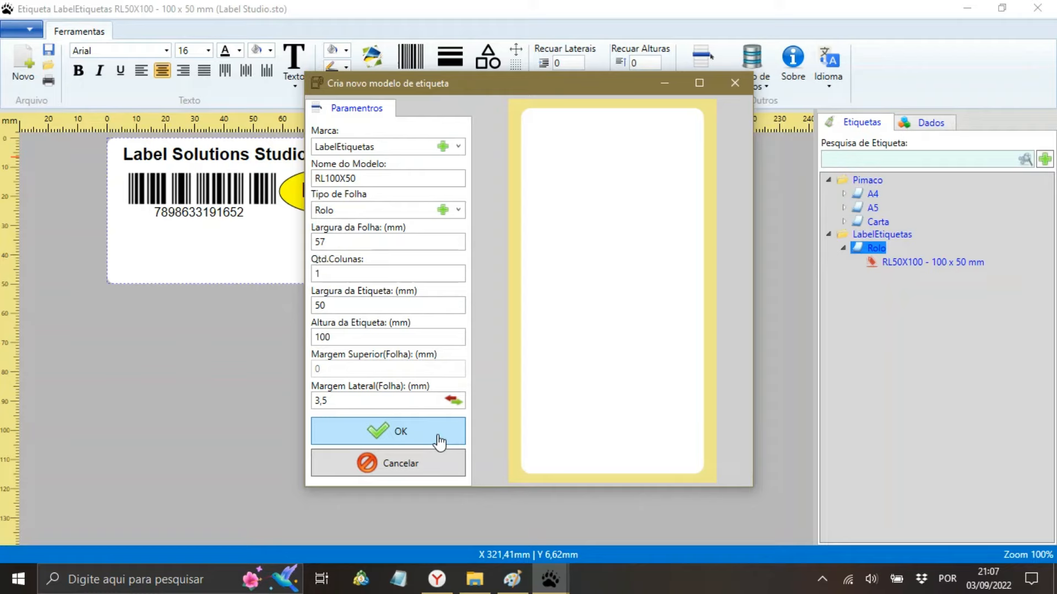
- Save the RL100X50 model, close its dialog and select the model in the LabelEtiquetas Rolo group
left_click(405, 441)
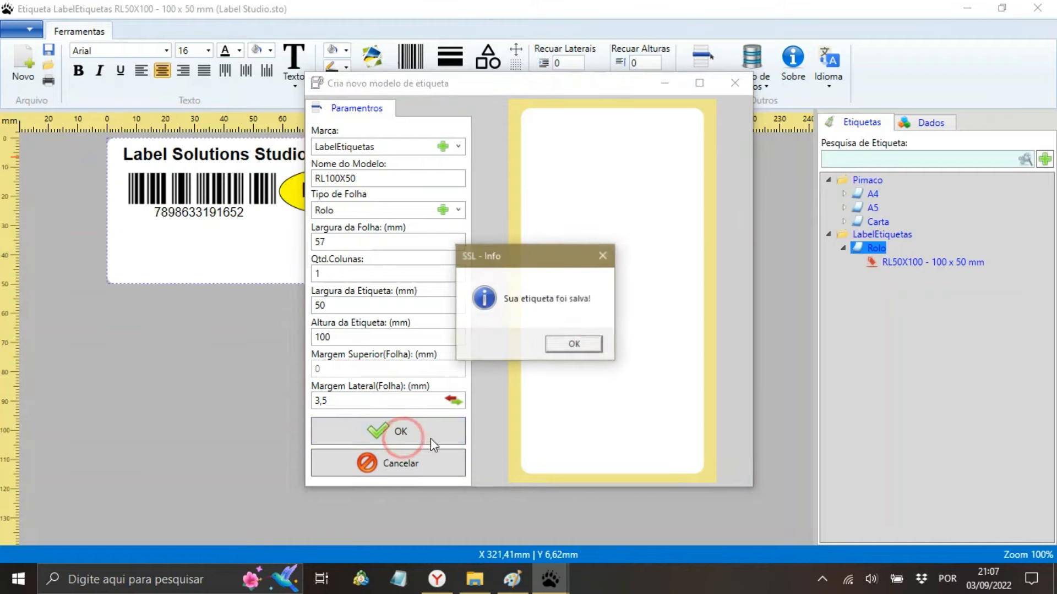
left_click(567, 349)
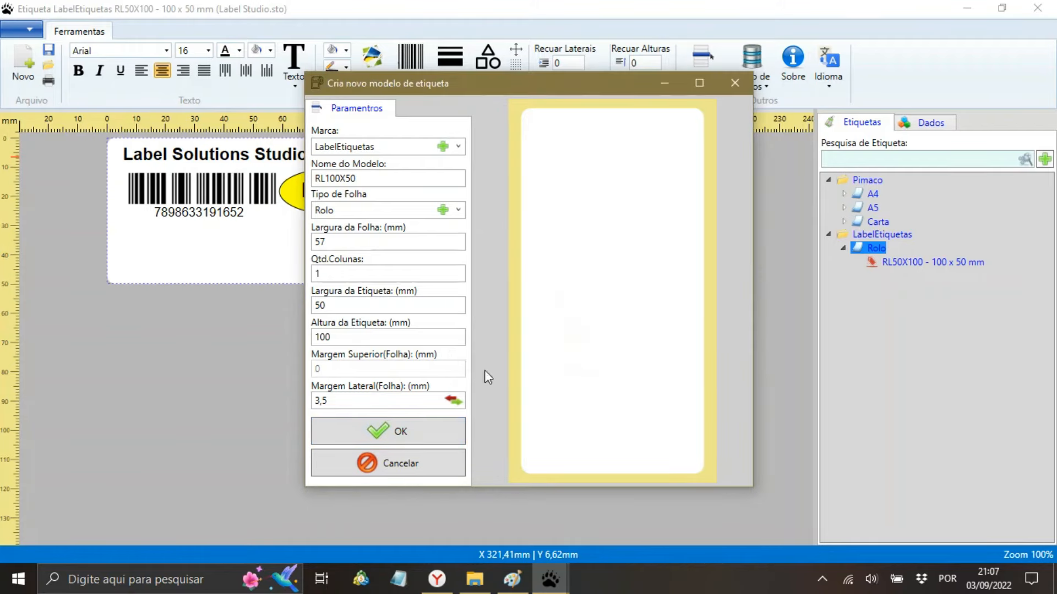
left_click(734, 84)
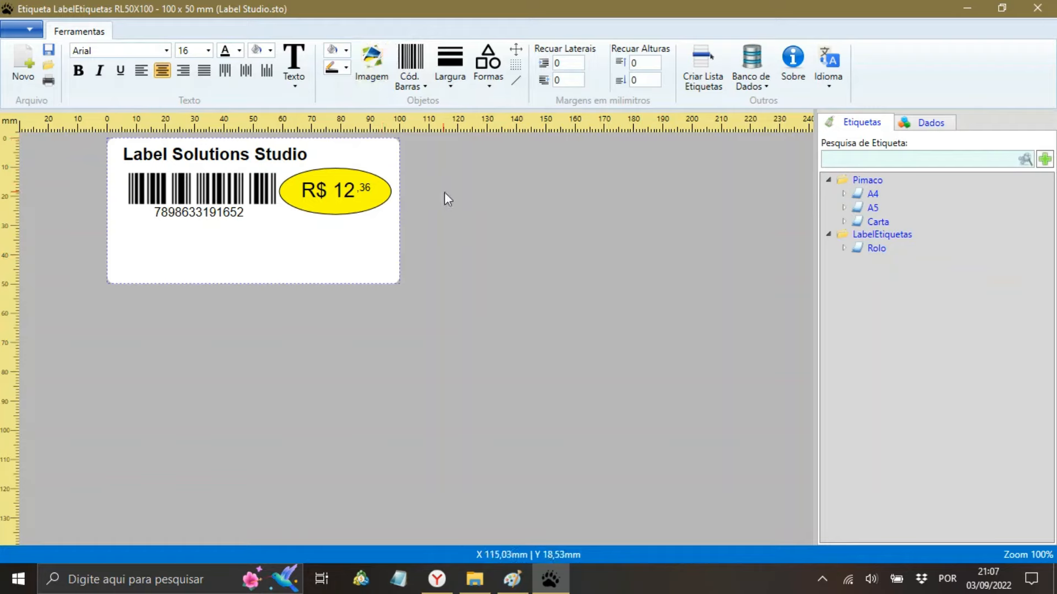
left_click(843, 247)
left_click(929, 277)
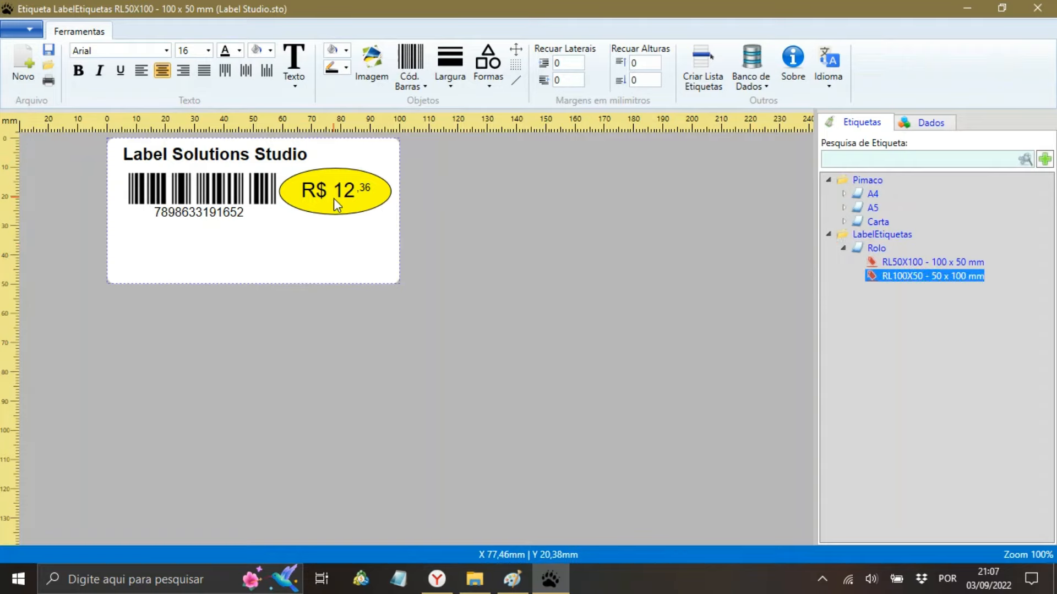
- Move the yellow ellipse and the price text below the barcode number
left_click(330, 212)
left_click_drag(330, 218, 185, 269)
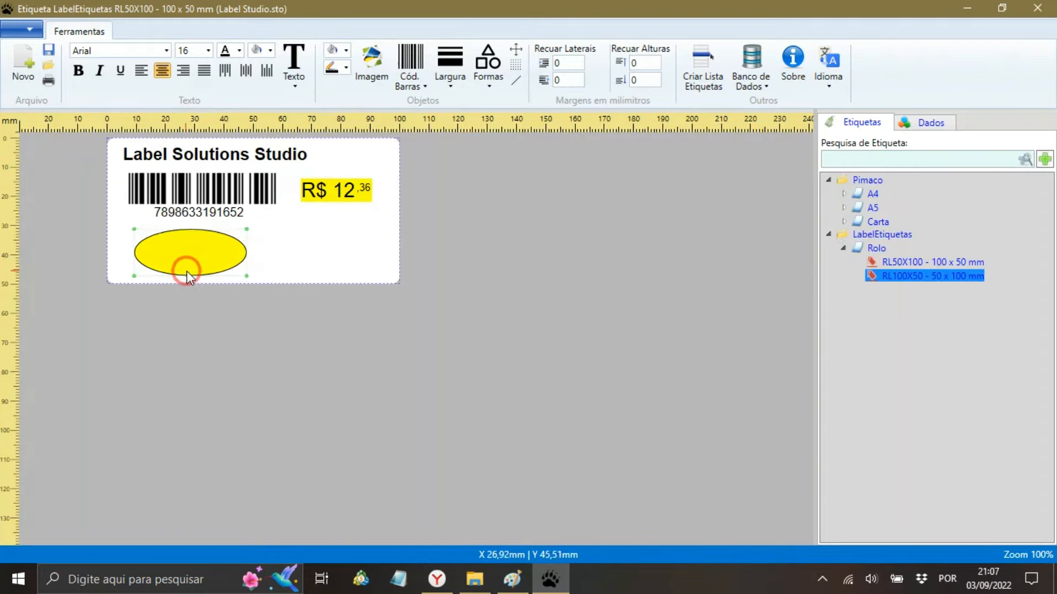
left_click_drag(321, 206, 181, 265)
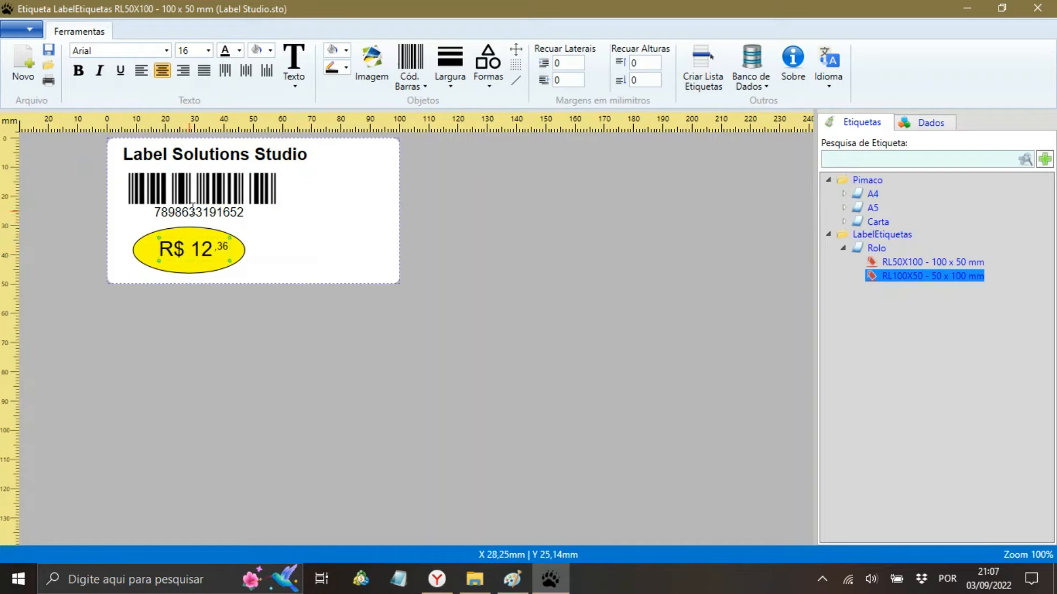
- Shift the Label Solutions Studio title slightly towards the label's left edge and narrow its frame to fit the text
left_click(223, 159)
left_click_drag(223, 159, 217, 161)
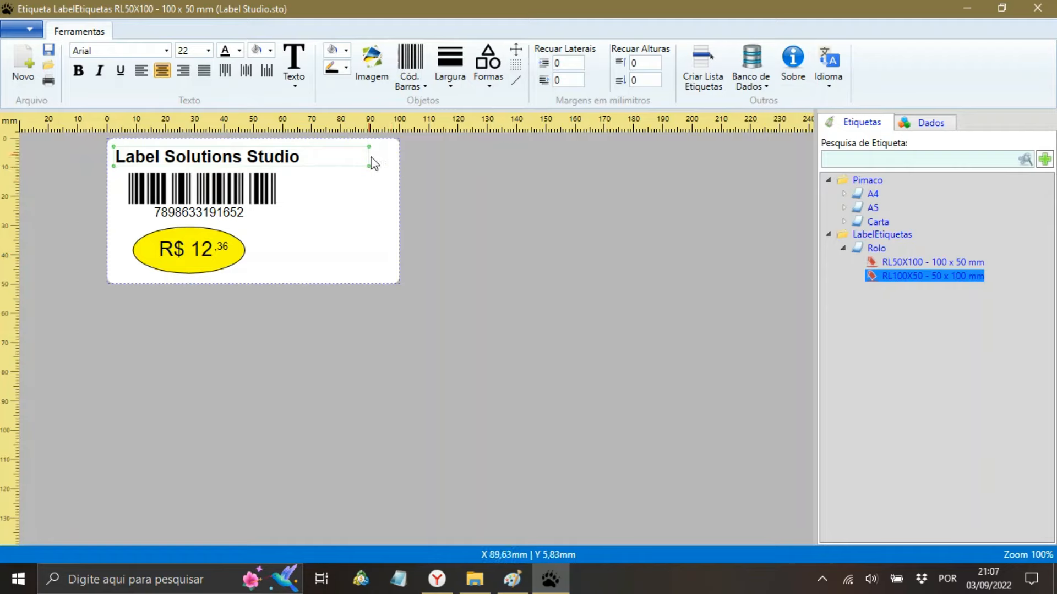
left_click_drag(368, 154, 302, 155)
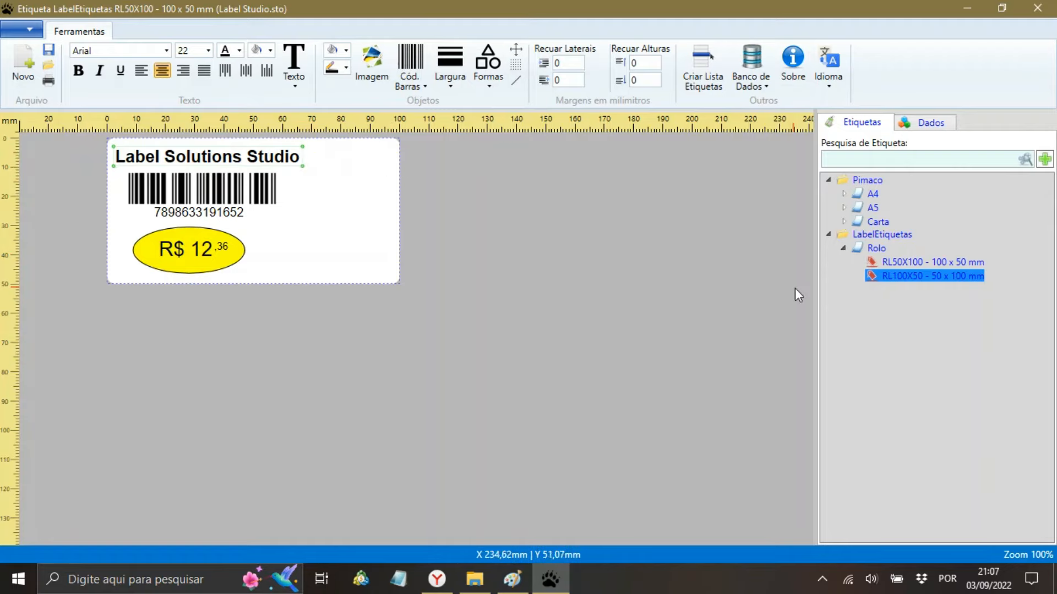
- Apply the RL100X50 model to the label and shift the title left so its end meets the label's right edge
left_click(893, 279)
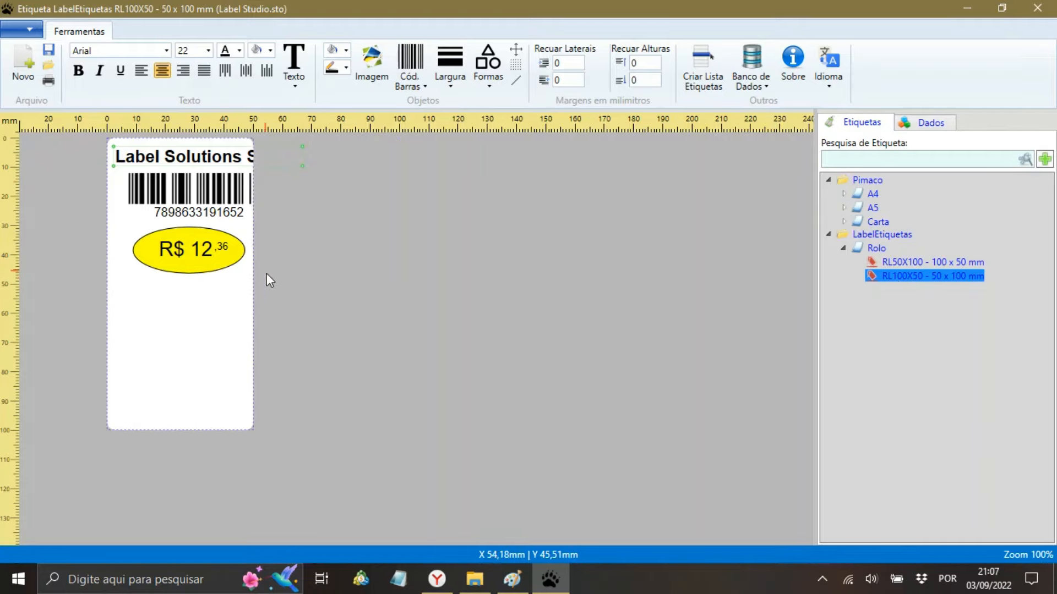
left_click(228, 352)
left_click(221, 159)
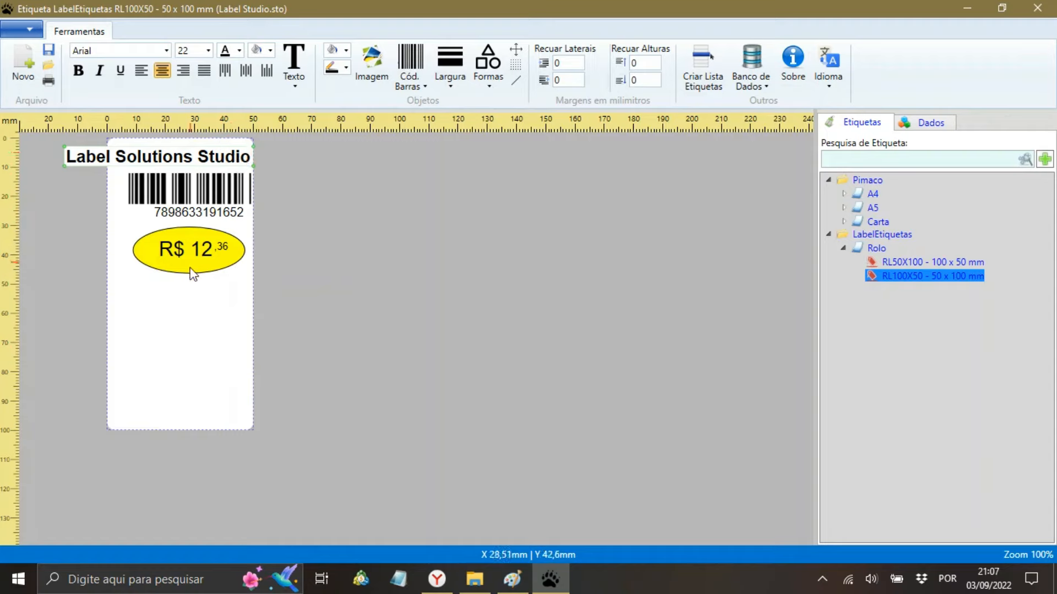
- Move the ellipse, price, barcode number and barcode further down the label, and shrink the barcode to fit the label's width
left_click_drag(201, 267, 184, 341)
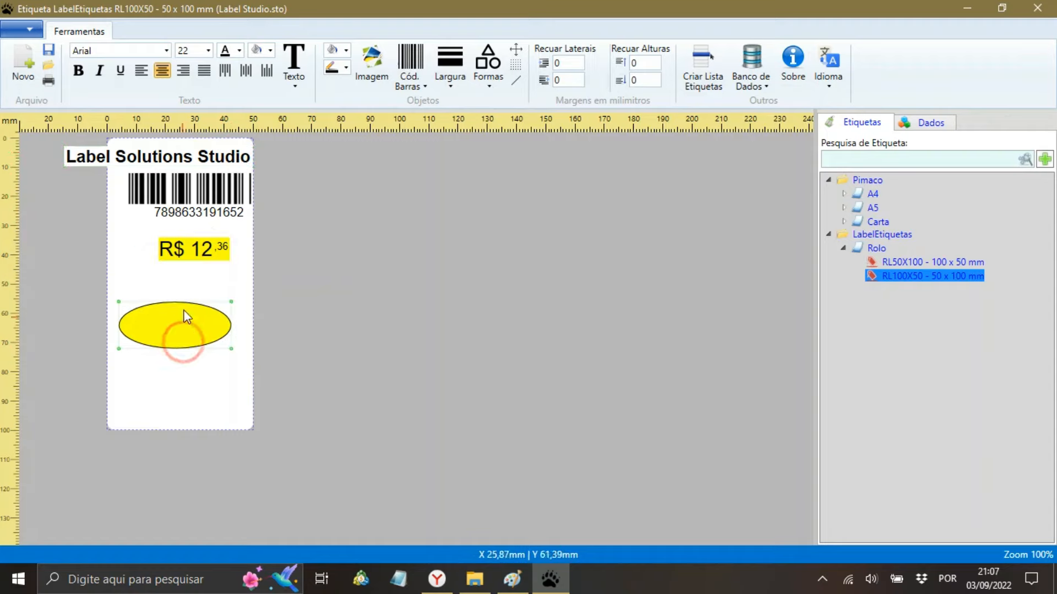
left_click_drag(190, 267, 182, 336)
left_click_drag(185, 212, 170, 285)
left_click_drag(181, 190, 226, 243)
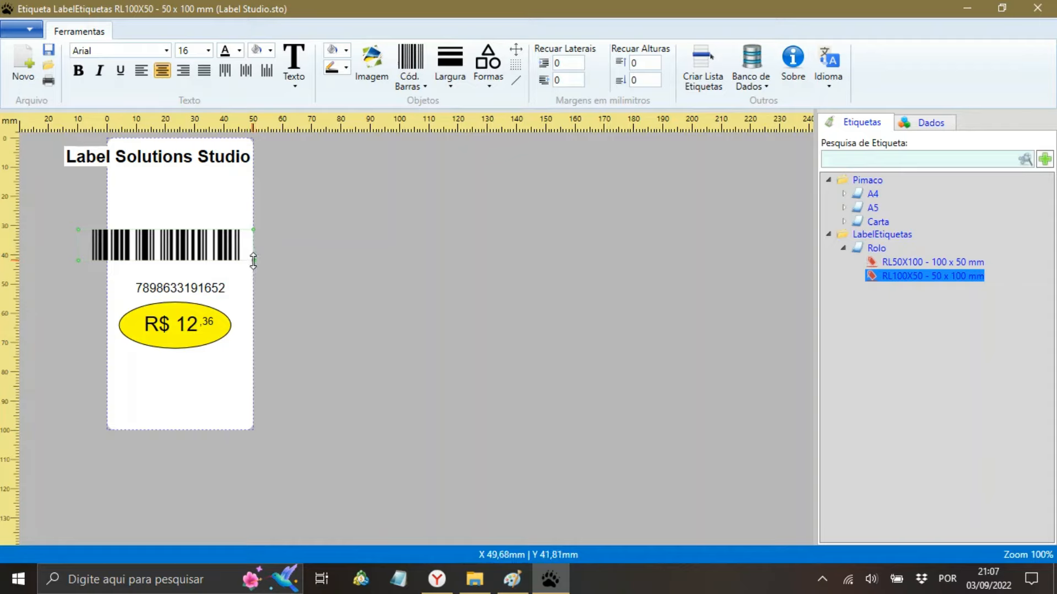
left_click_drag(254, 261, 195, 261)
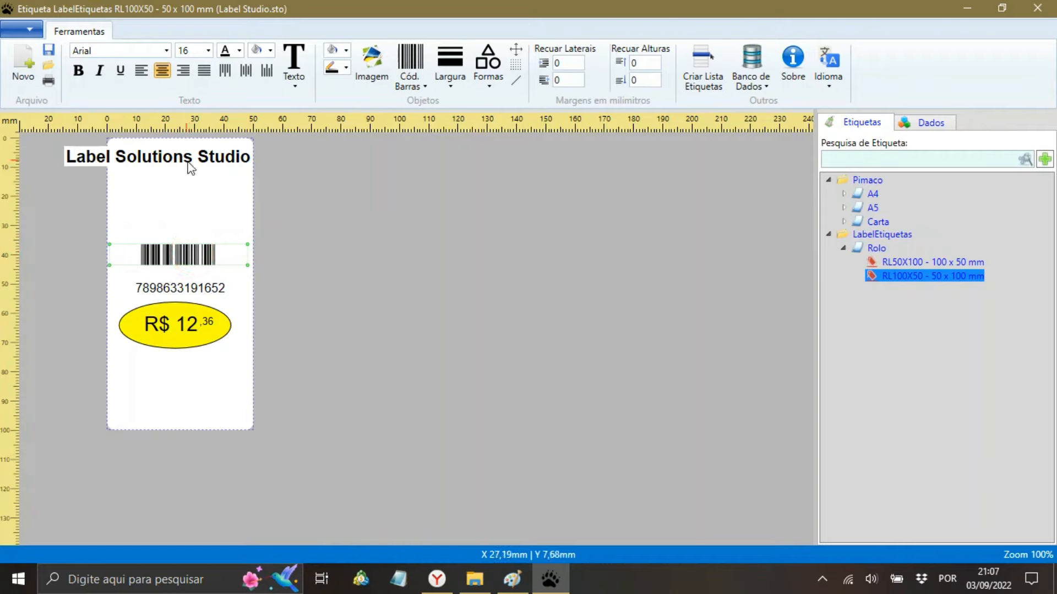
- Move the Label Solutions Studio title down to about 13 mm below the label's upper edge
left_click_drag(190, 167, 216, 188)
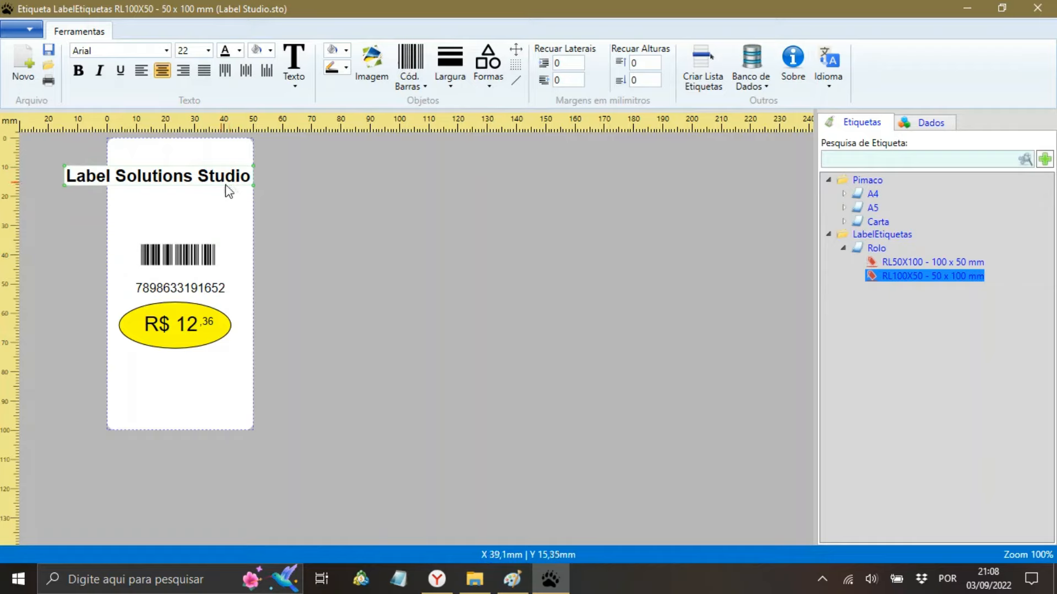
left_click(254, 186)
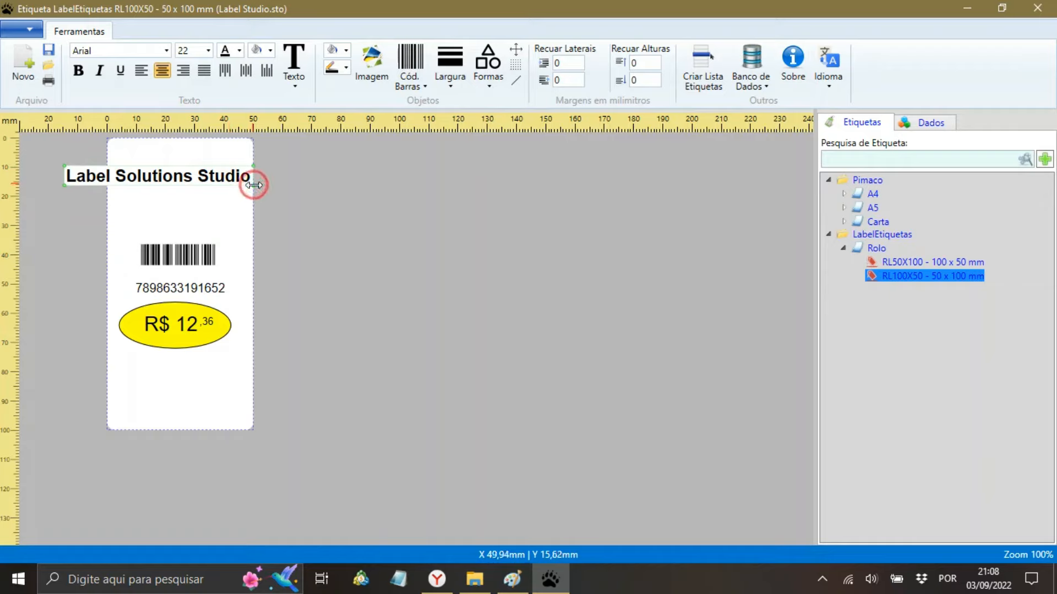
left_click(253, 187)
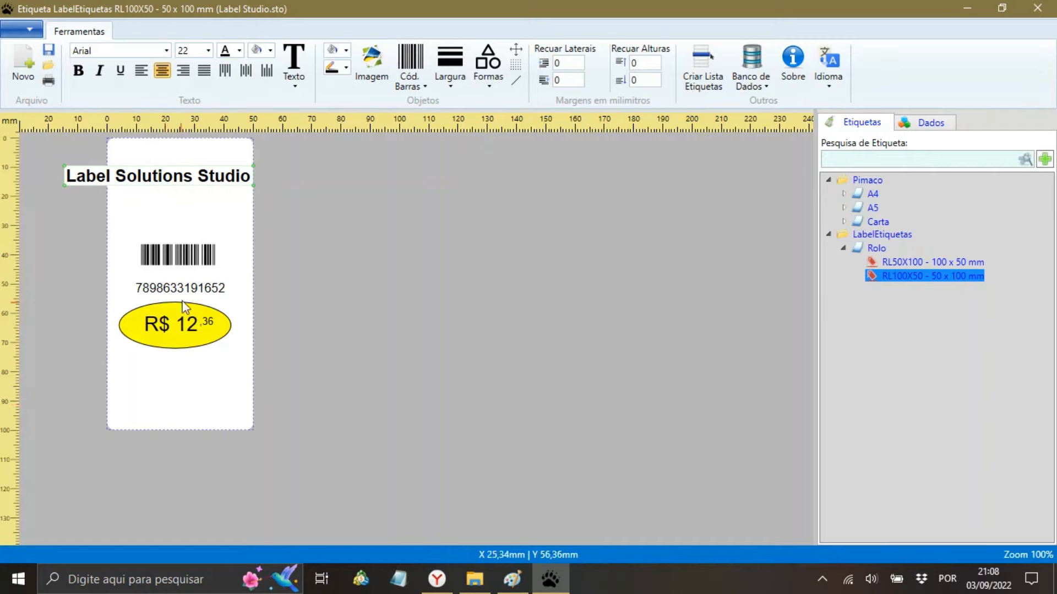
- Try rotating the label by 90° and rotate it back to portrait
right_click(219, 404)
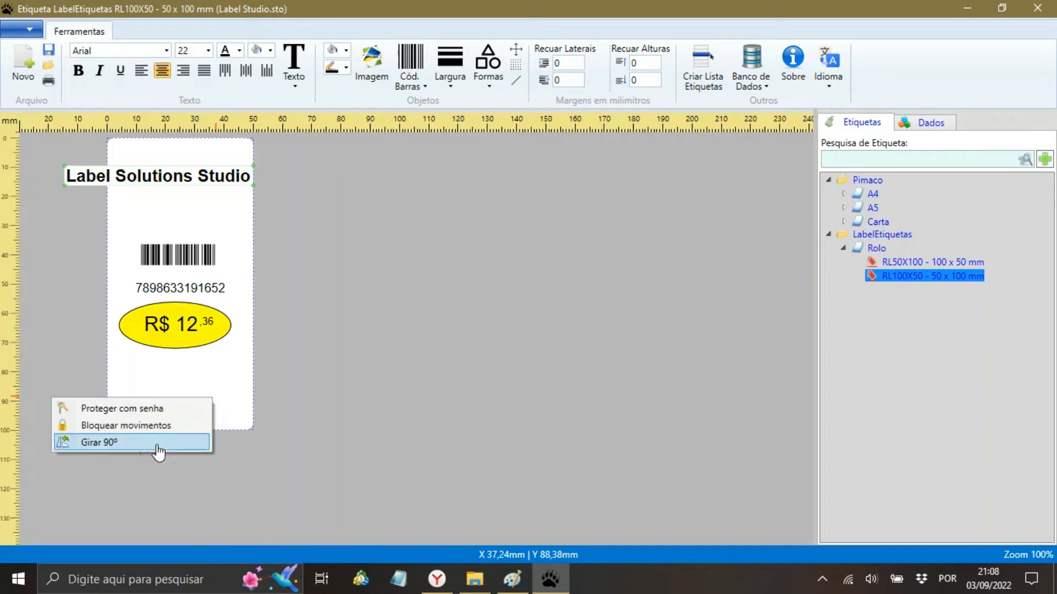
left_click(226, 377)
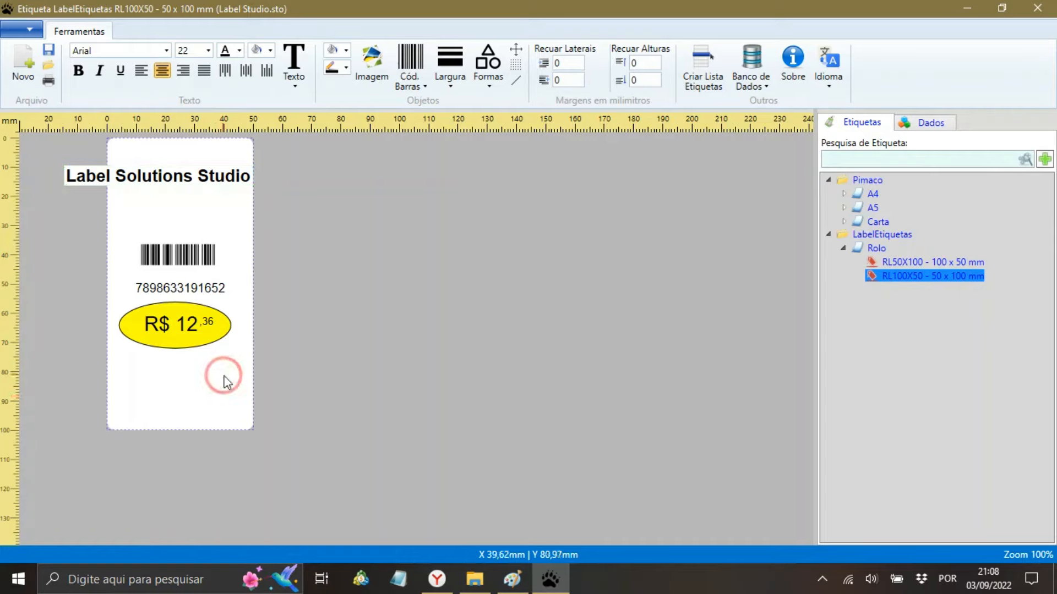
right_click(190, 408)
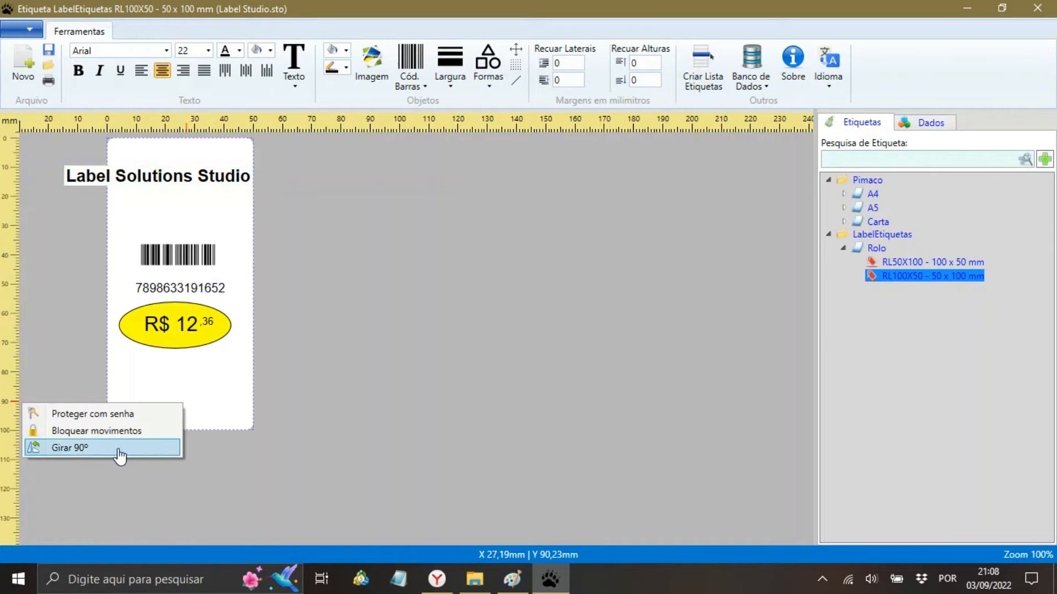
left_click(118, 449)
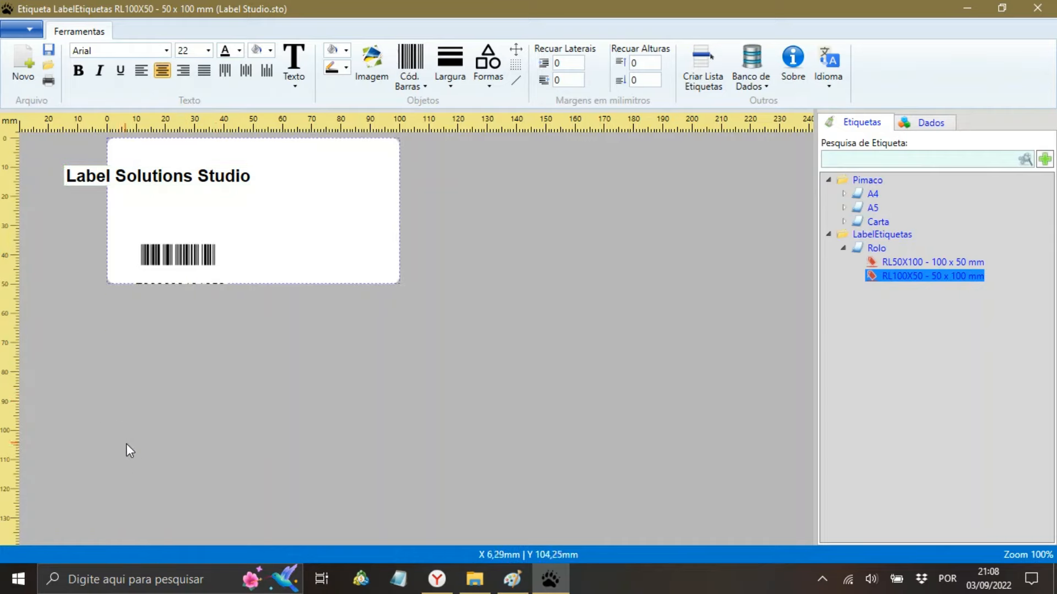
right_click(308, 262)
left_click(230, 311)
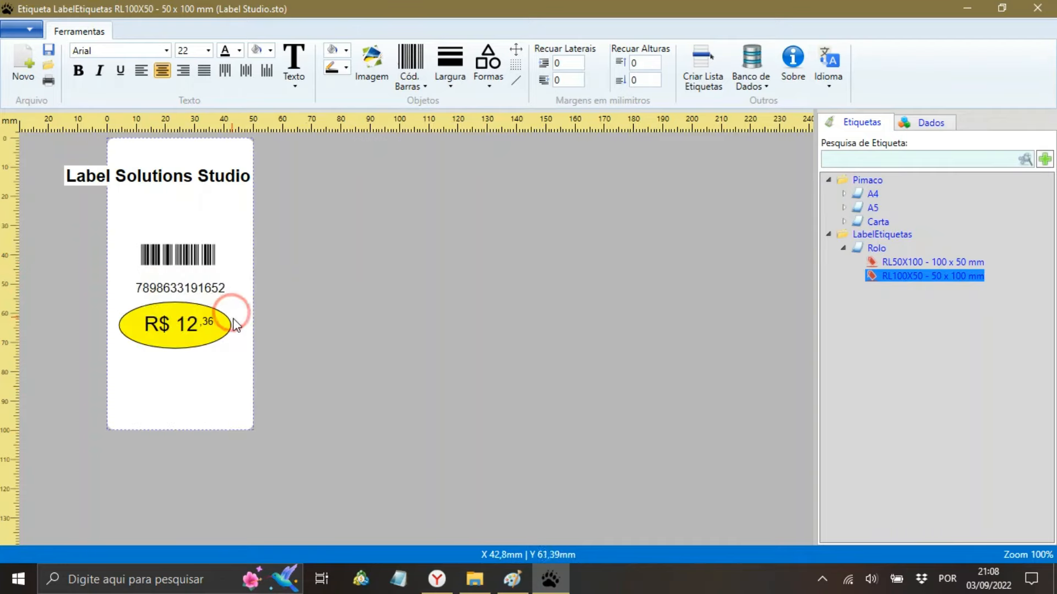
- Move the barcode, its number, the yellow ellipse and the price up into the upper half of the label
left_click_drag(177, 258, 175, 197)
left_click_drag(183, 290, 182, 223)
left_click(181, 306)
left_click_drag(181, 304, 184, 231)
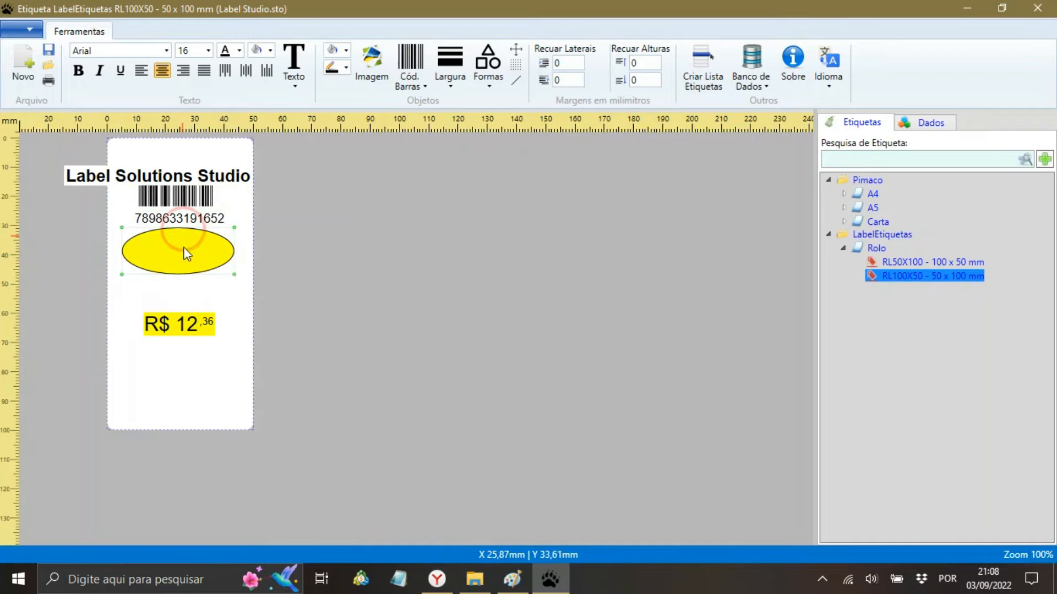
left_click_drag(186, 325, 180, 246)
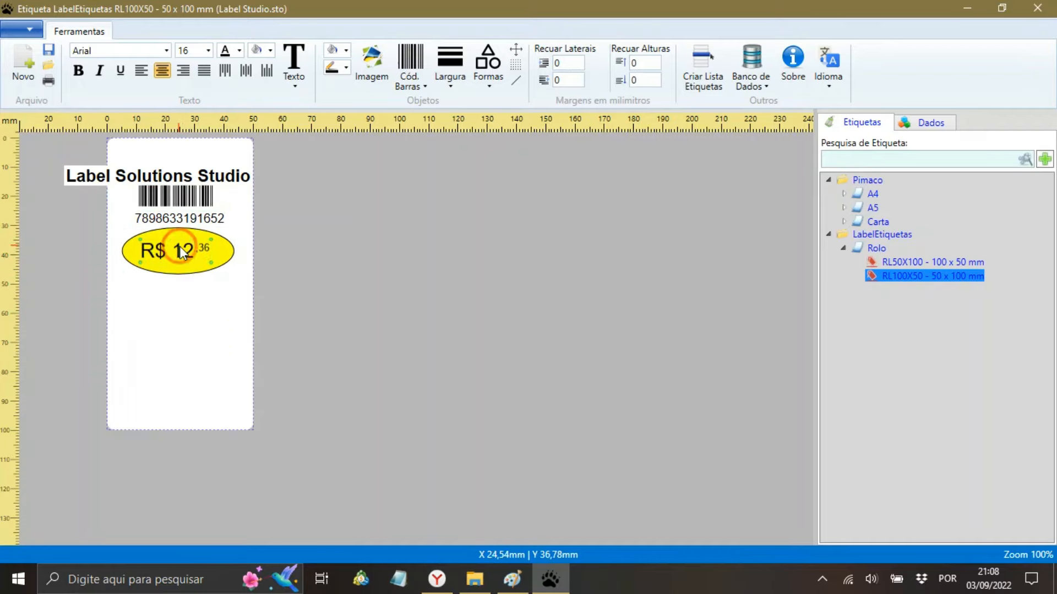
- Rotate the label by 90° to landscape and reposition the title, barcode and barcode number inside it
right_click(196, 350)
left_click(156, 393)
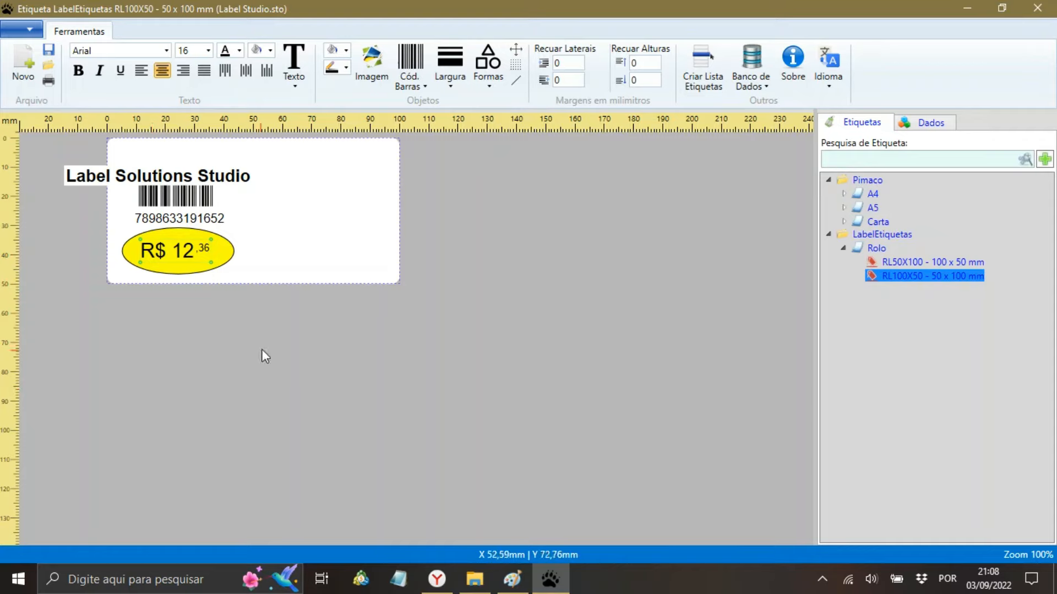
left_click_drag(185, 177, 261, 163)
mouse_move(195, 195)
left_mouse_down()
mouse_move(224, 192)
mouse_move(207, 212)
left_mouse_up()
left_click(227, 267)
- Place the price and its yellow ellipse to the right of the barcode, and enlarge the barcode above its number to about 50 mm wide
left_click_drag(185, 250, 354, 227)
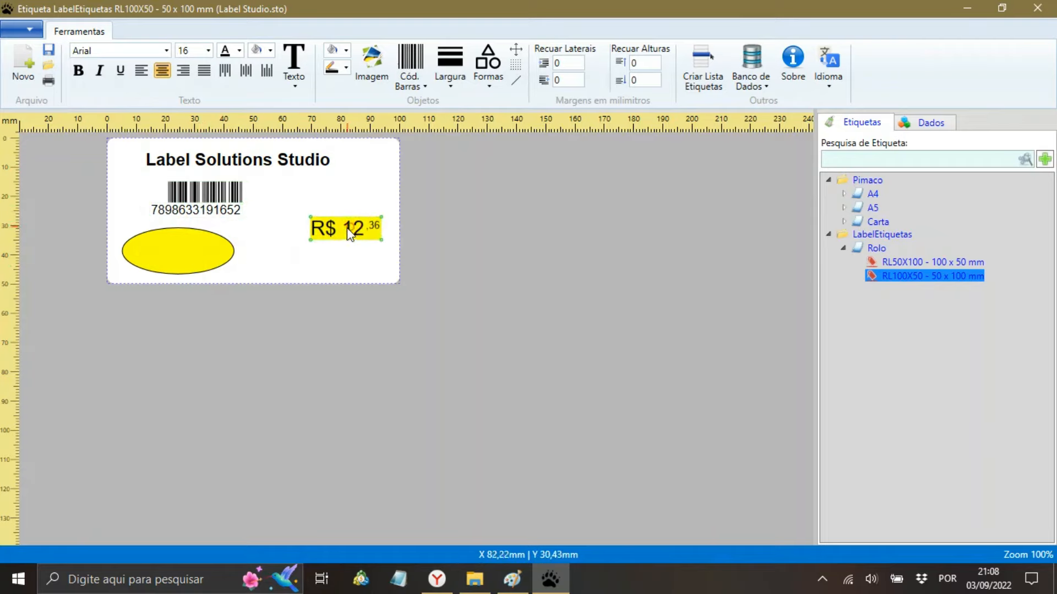
left_click_drag(206, 251, 366, 218)
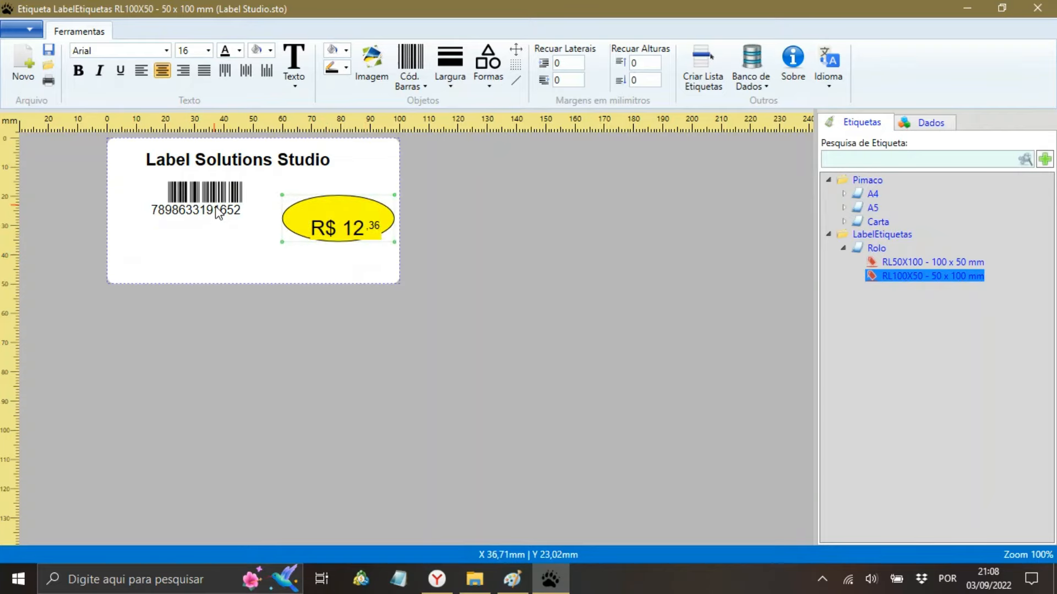
left_click_drag(200, 213, 192, 235)
left_click_drag(194, 191, 264, 218)
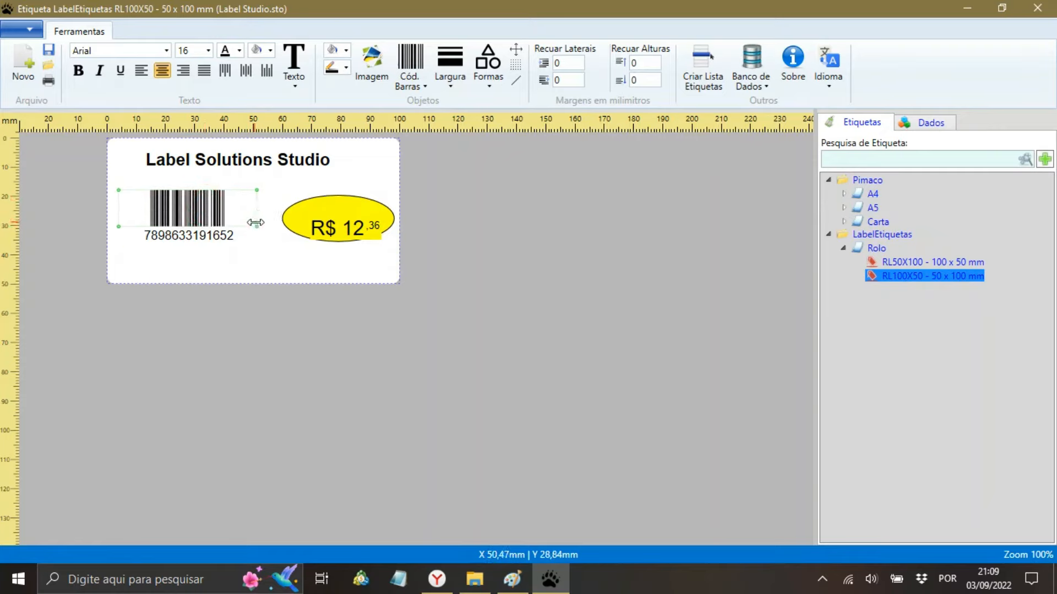
left_click(255, 221)
left_click(241, 209)
left_click_drag(255, 203, 322, 211)
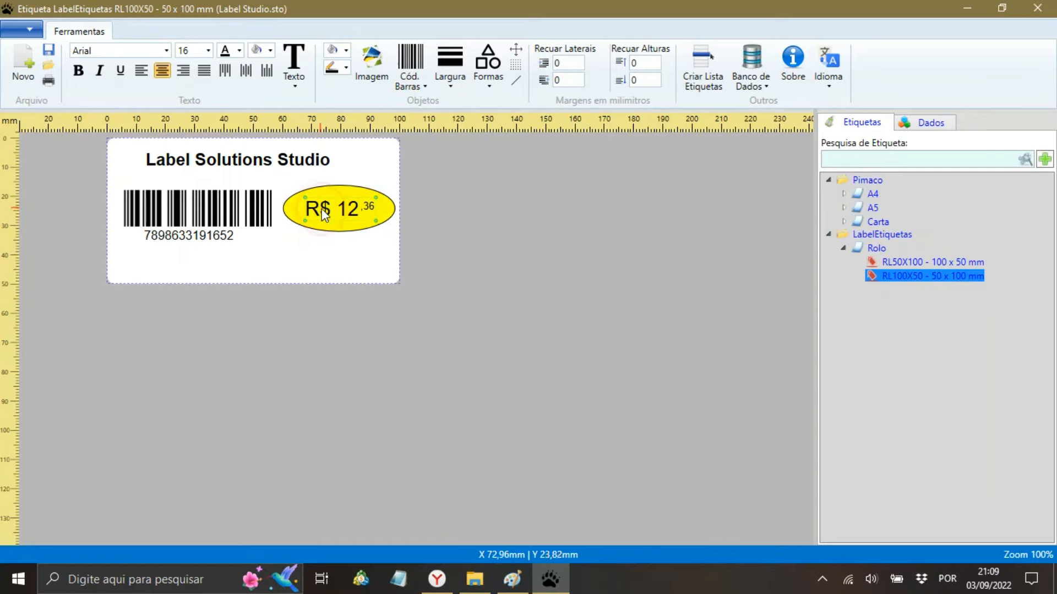
- Open the print preview of the rotated label and maximize its window
left_click(48, 81)
left_click(548, 308)
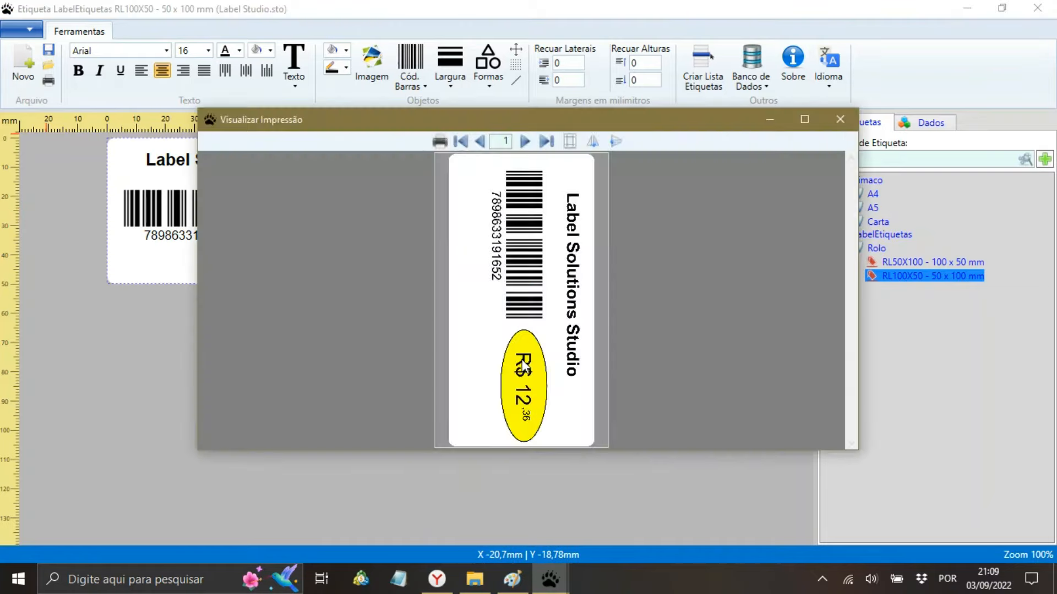
left_click(804, 119)
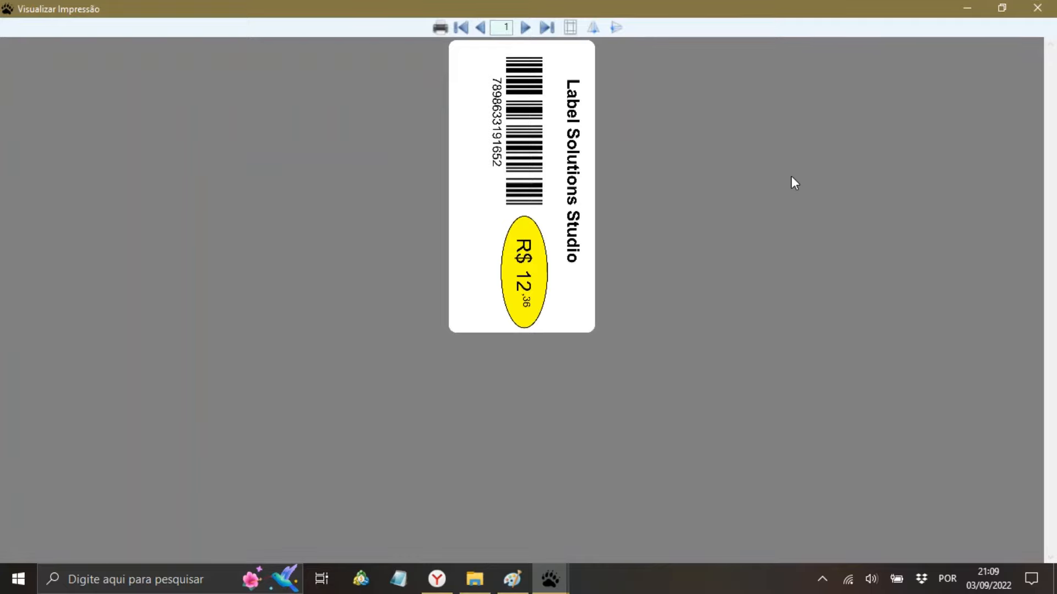
- Try the horizontal and vertical mirroring of the previewed label, leave both applied so it is turned 180°, and close the preview
left_click(596, 28)
left_click(596, 28)
left_click(616, 27)
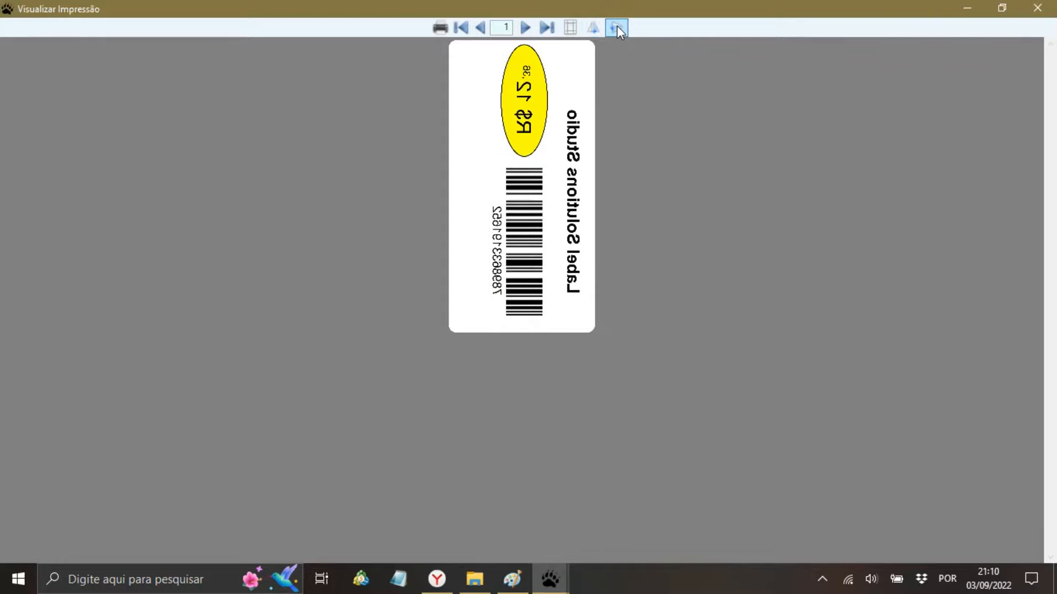
left_click(600, 29)
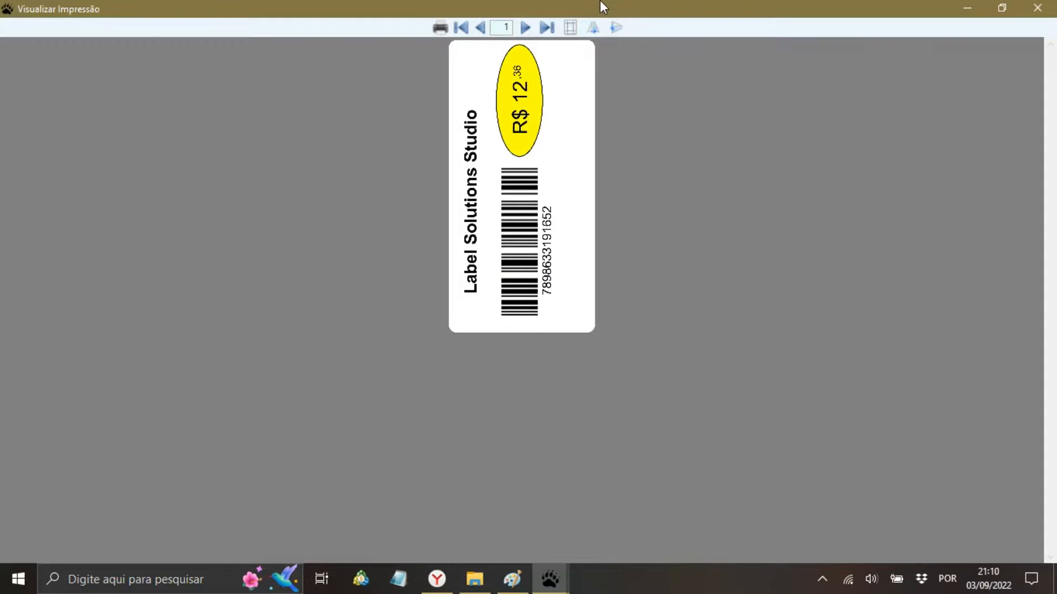
left_click(595, 27)
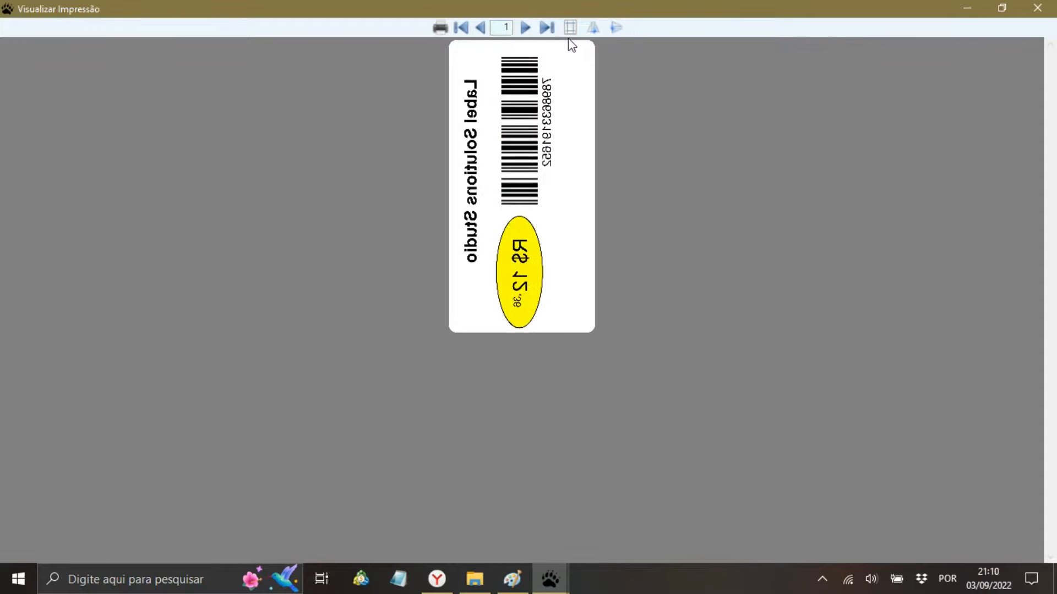
left_click(590, 28)
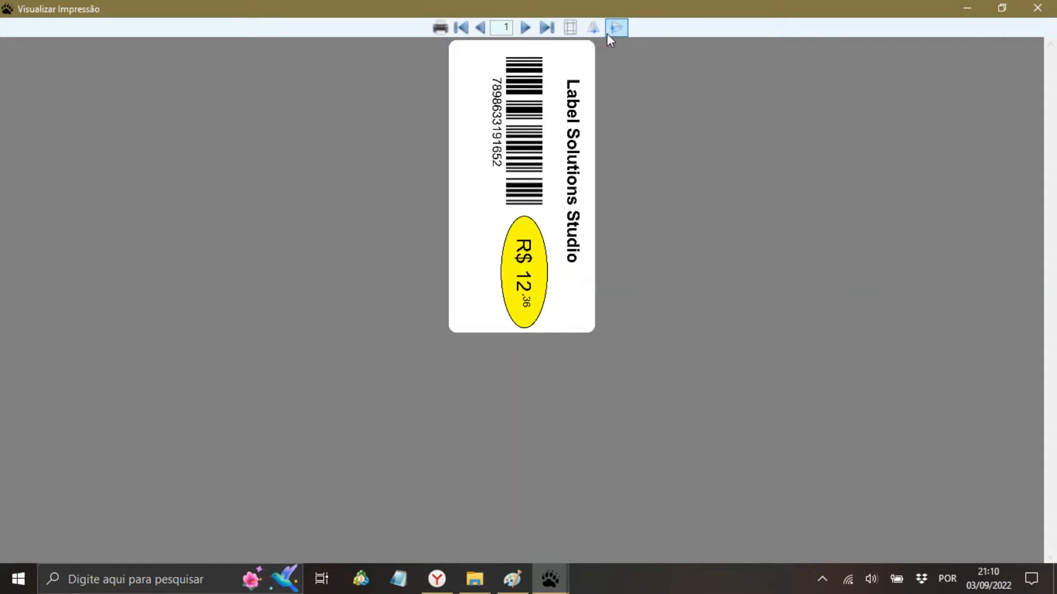
left_click(609, 33)
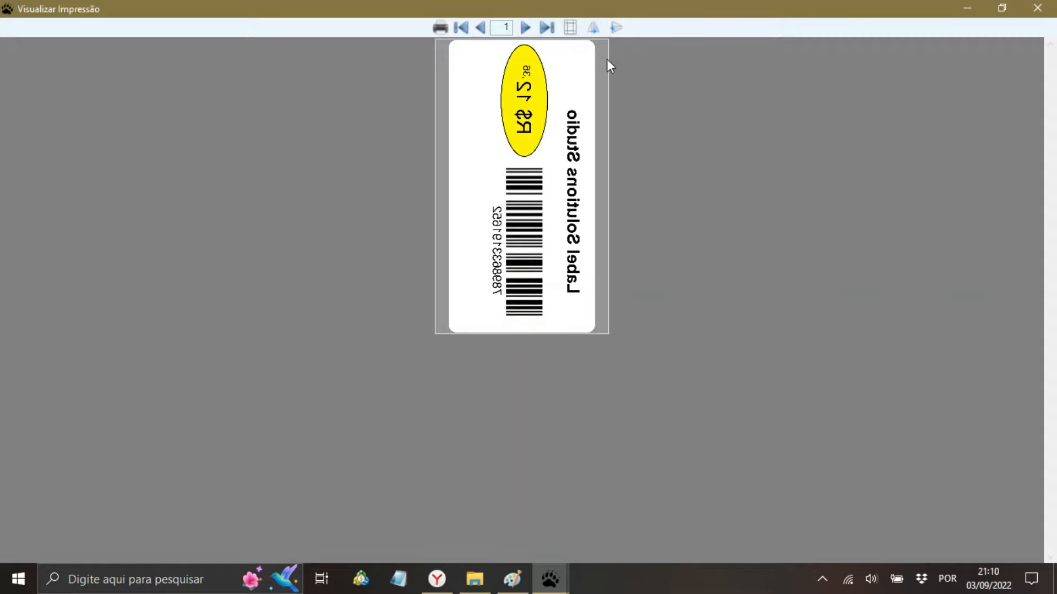
left_click(593, 29)
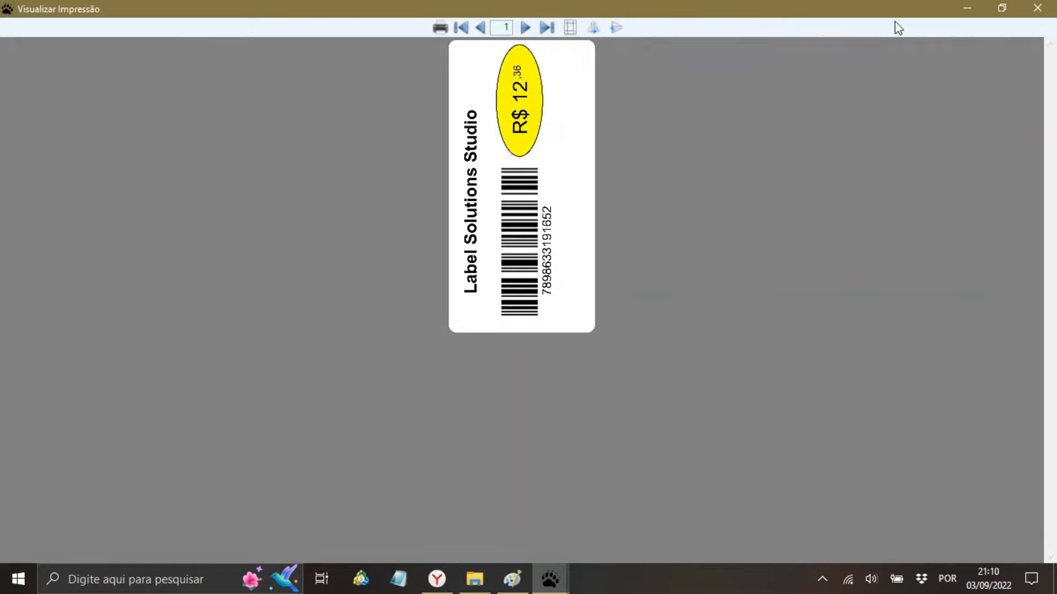
left_click(1002, 8)
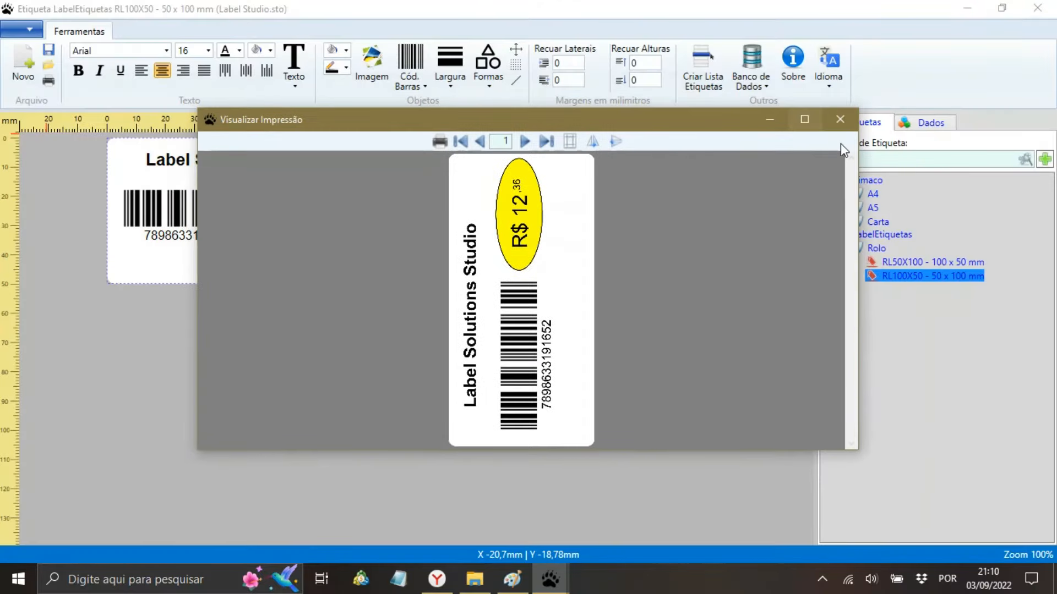
left_click(843, 117)
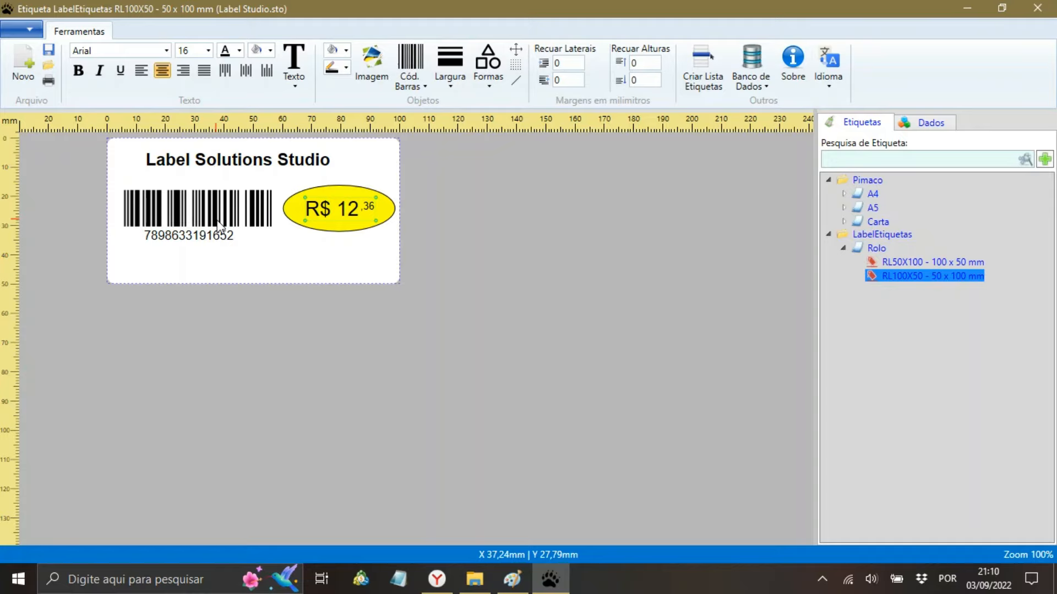
- Reopen the print preview, switch the vertical and horizontal mirroring off and back on, and close the preview
left_click(50, 81)
left_click(534, 308)
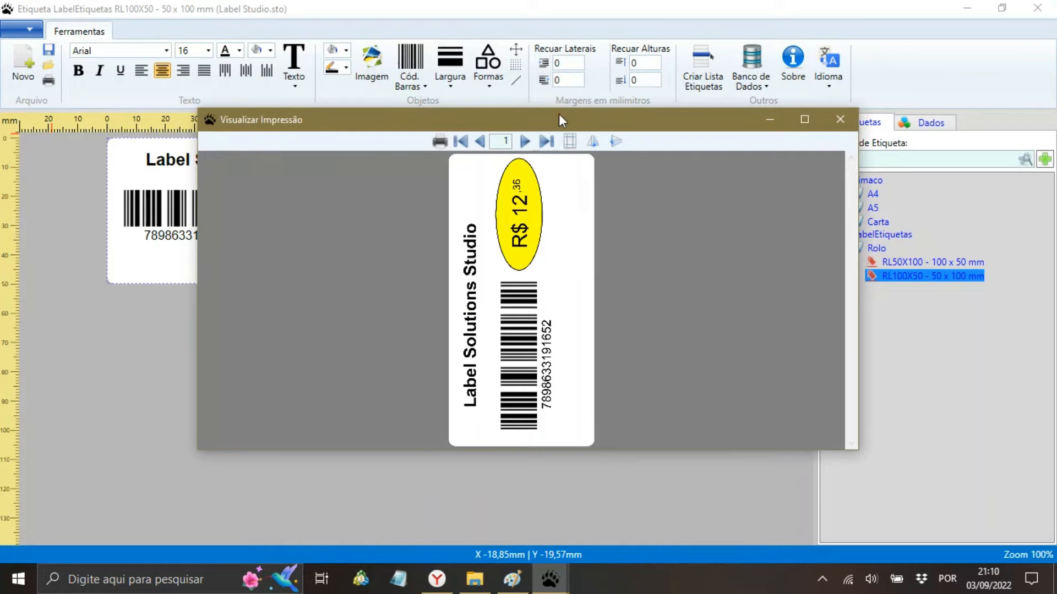
left_click_drag(559, 119, 572, 31)
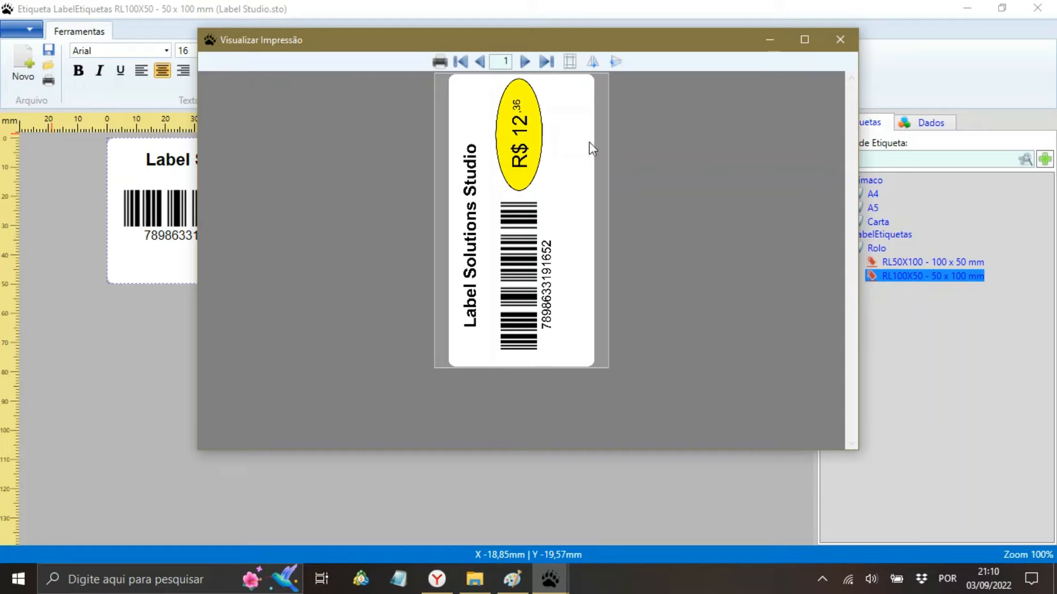
left_click(614, 61)
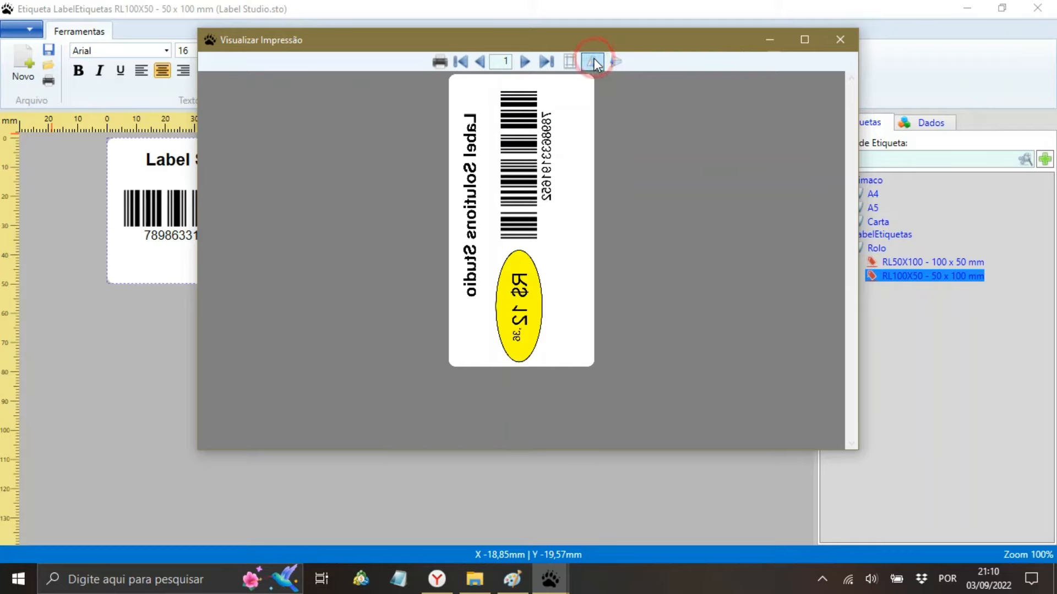
left_click(594, 62)
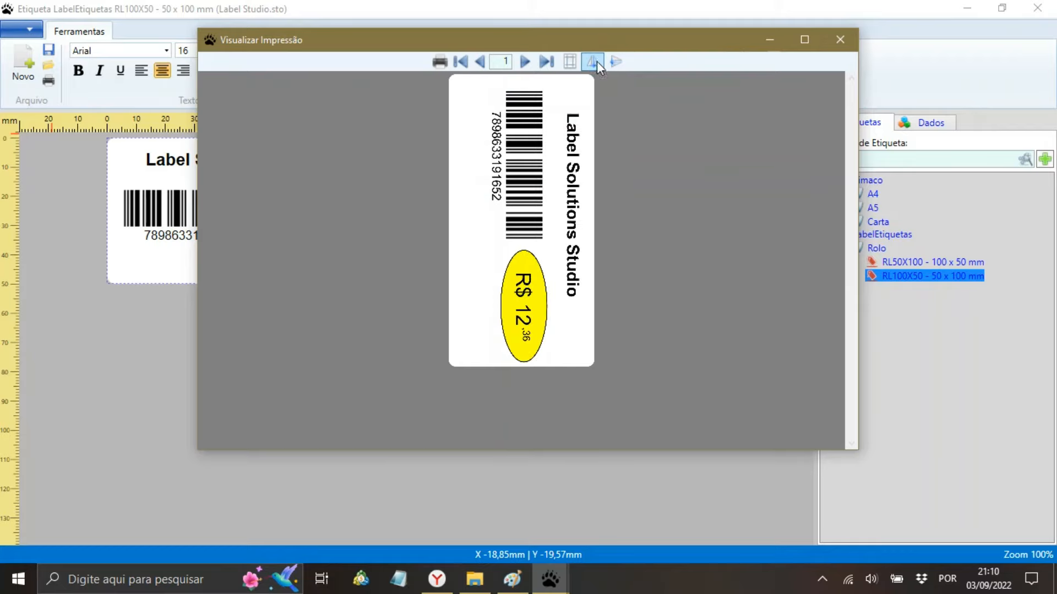
left_click(596, 61)
left_click(617, 64)
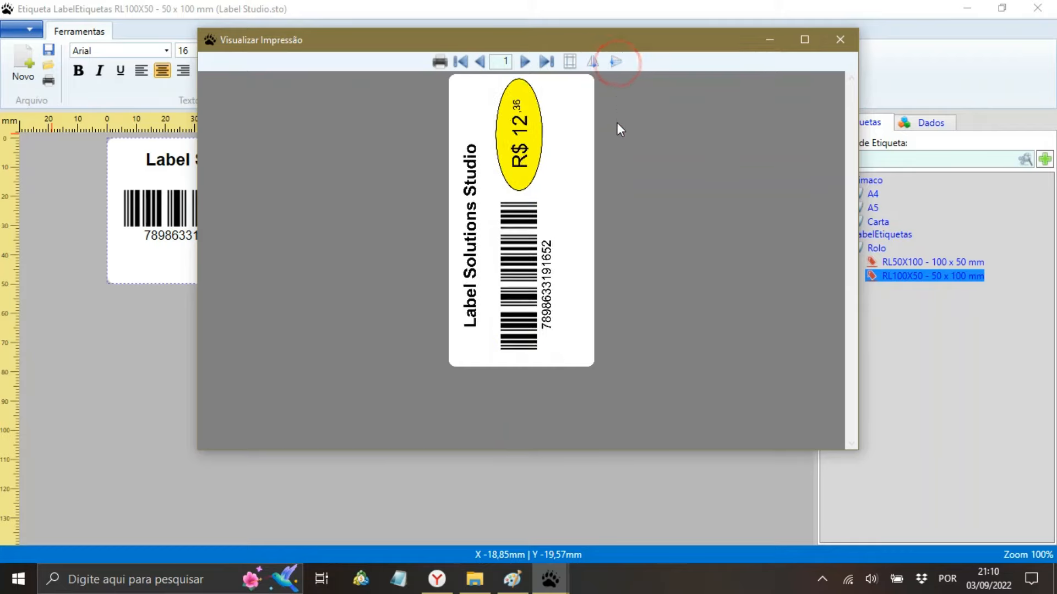
left_click(839, 40)
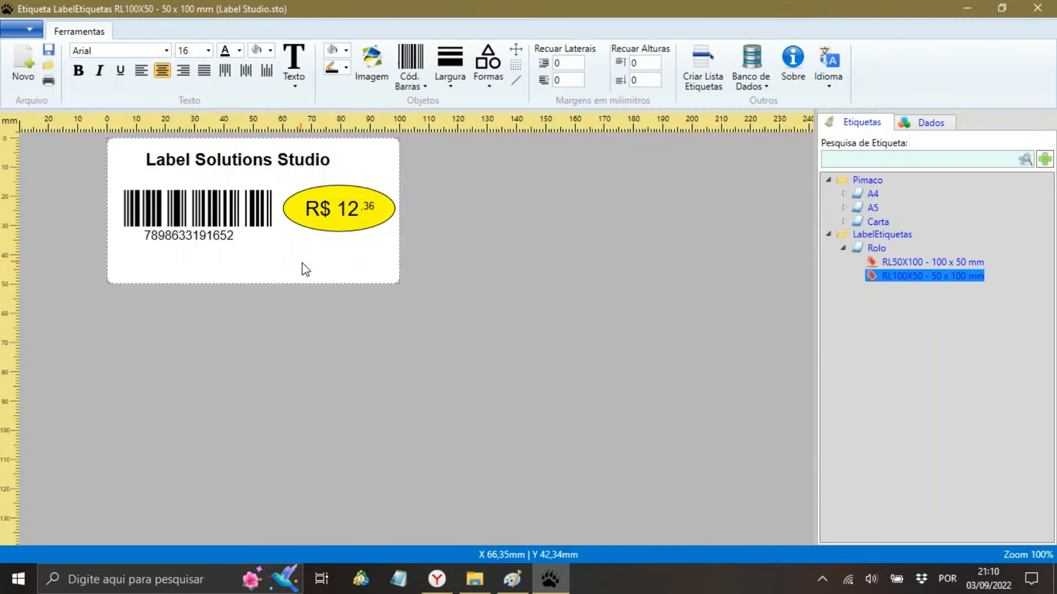
- Expand Pimaco's A4 sheet models in the label tree and select A4048 - 31.0 x 17.0 mm
left_click(846, 194)
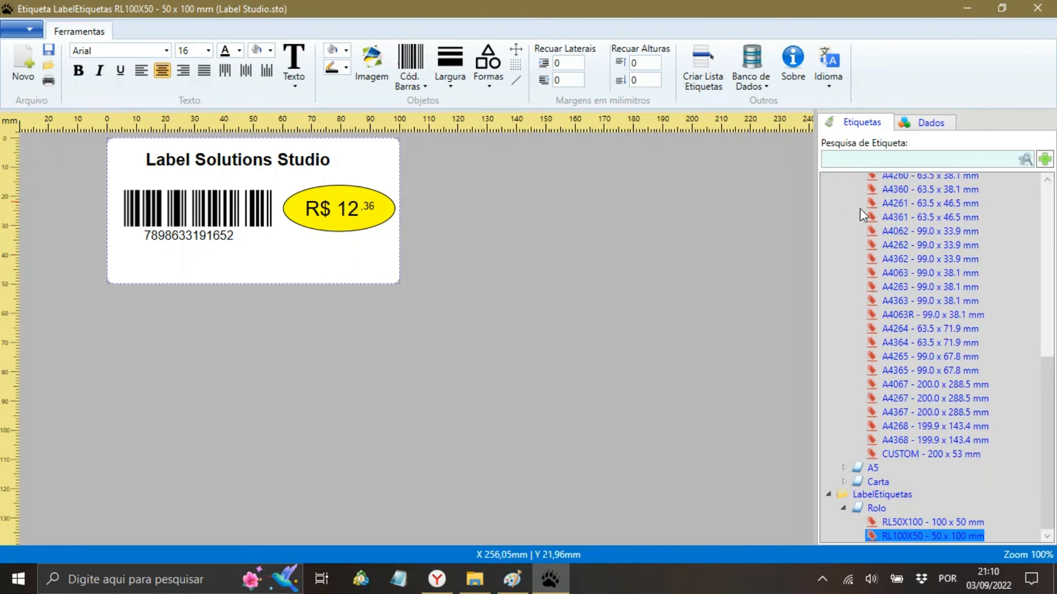
scroll(891, 268, "up", 8)
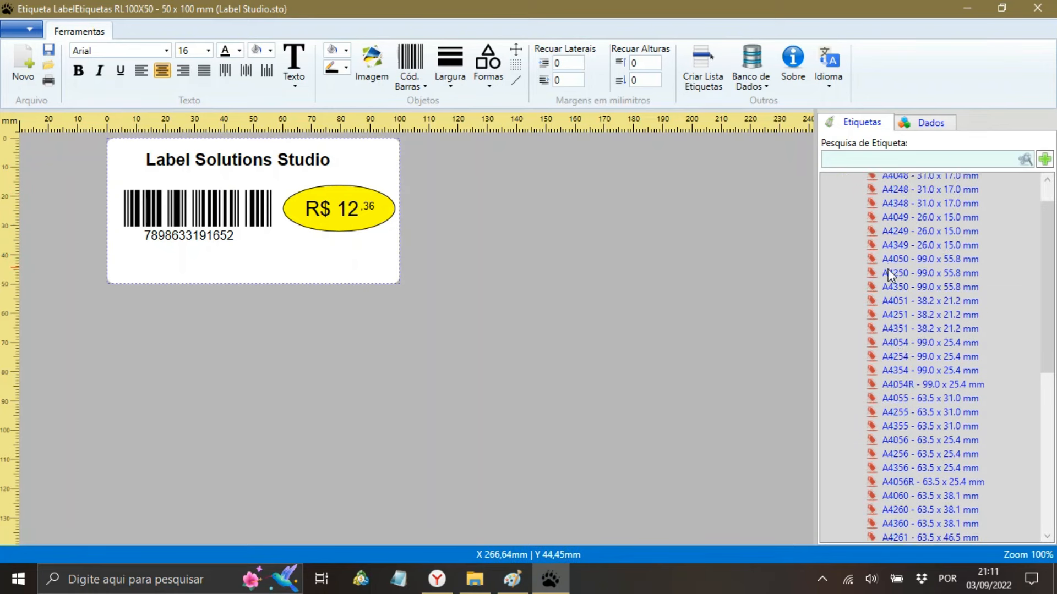
scroll(887, 268, "up", 1)
left_click(898, 209)
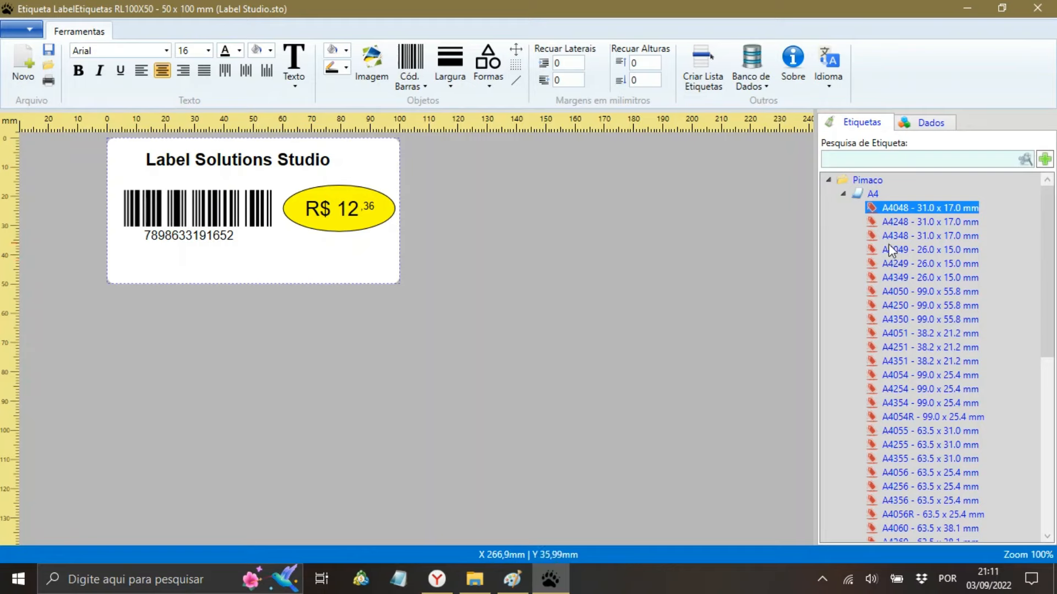
- Start a new label model with the brand Pimaco and the sheet type A4 210 x 297 mm
left_click(1044, 160)
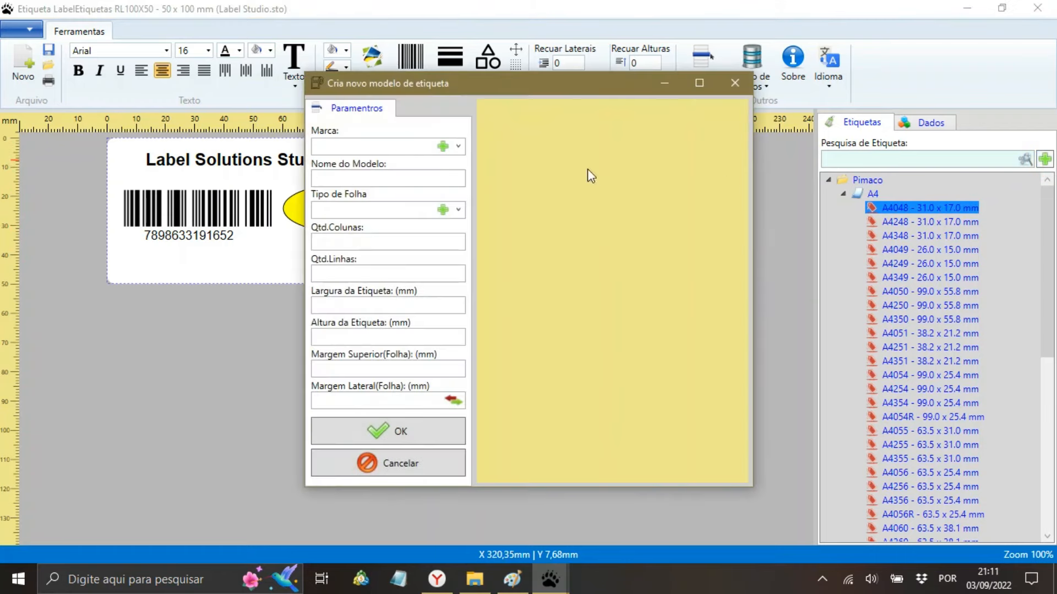
left_click(464, 147)
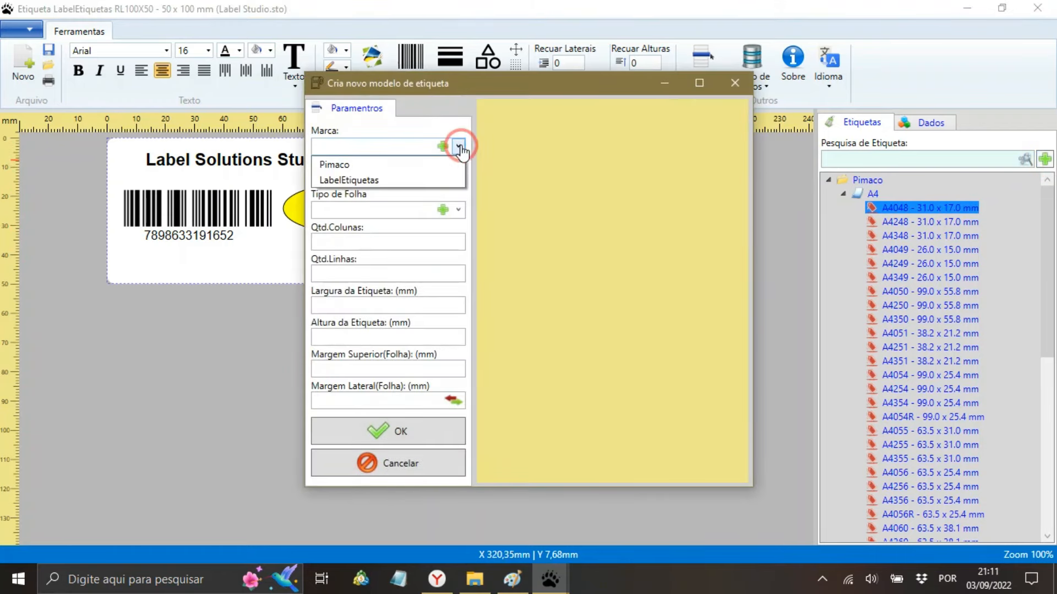
left_click(372, 167)
left_click(369, 180)
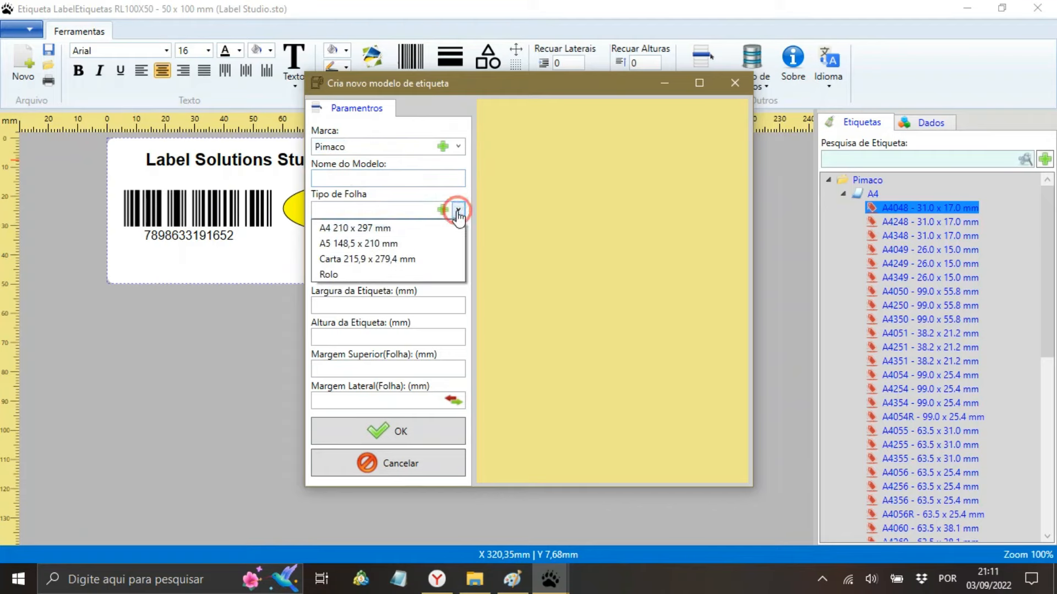
left_click(374, 228)
- Set the new model's sheet layout to 3 columns and 5 rows
left_click(366, 272)
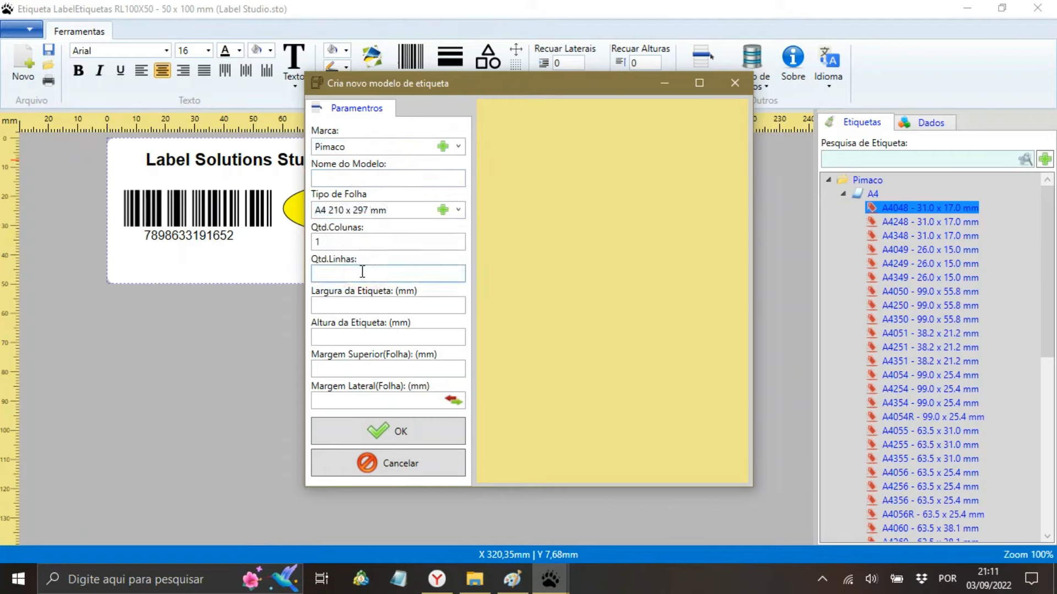
left_click(355, 240)
left_click_drag(334, 240, 314, 243)
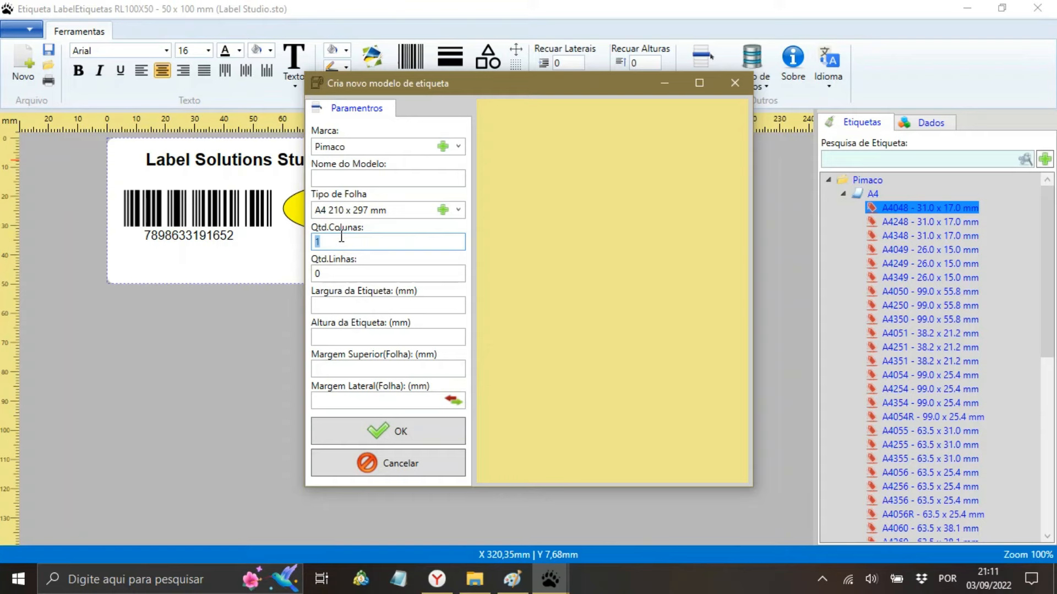
type("3")
left_click(335, 272)
left_click(336, 276)
left_click_drag(332, 275, 313, 276)
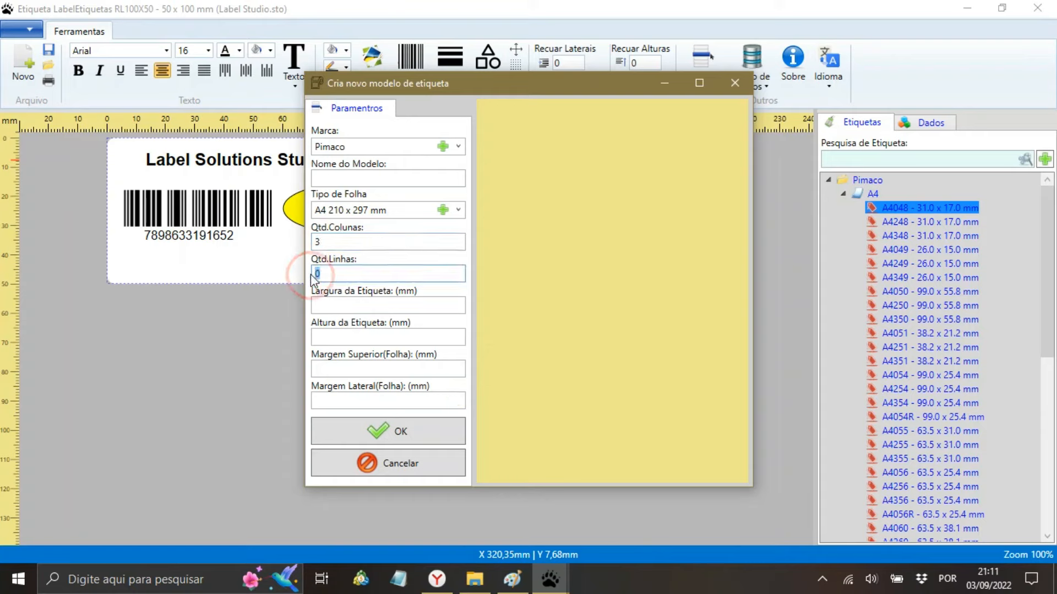
type("5")
- Set the new model's label width to 10 mm and its label height to 20 mm
left_click(330, 304)
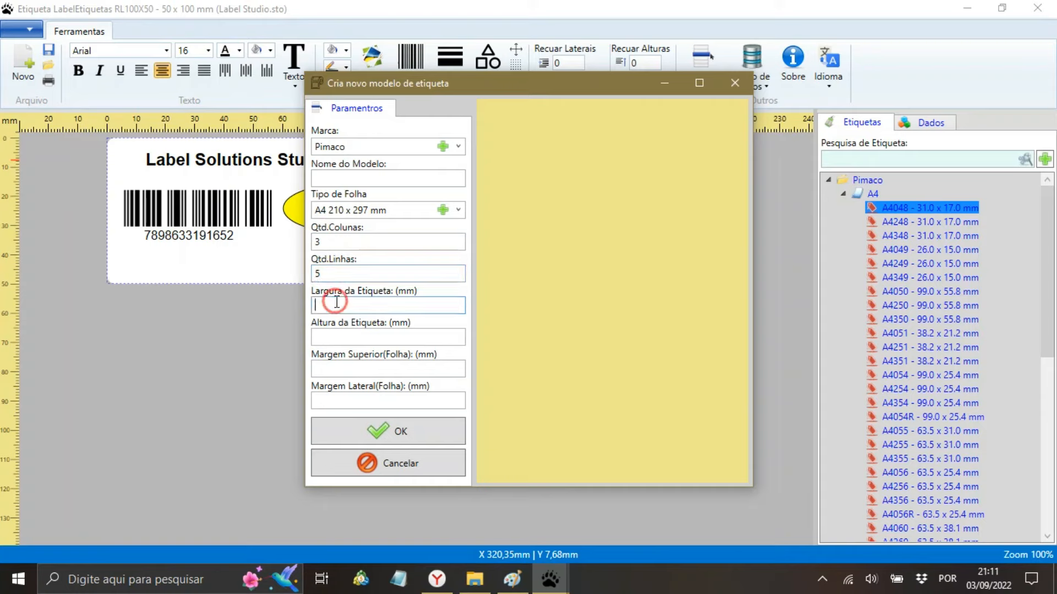
type("10")
left_click(339, 335)
type("20")
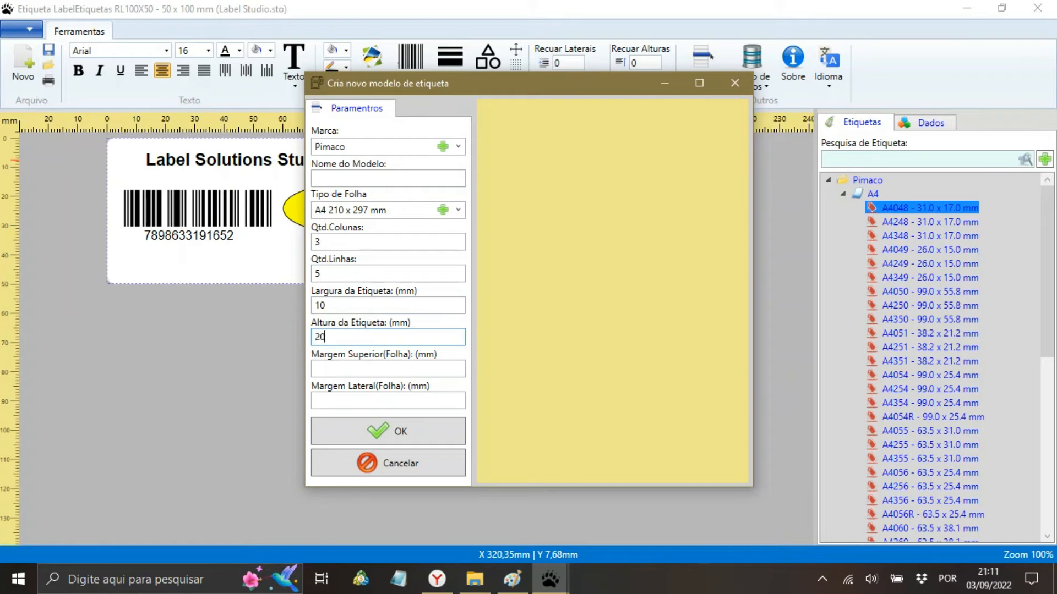
left_click(356, 367)
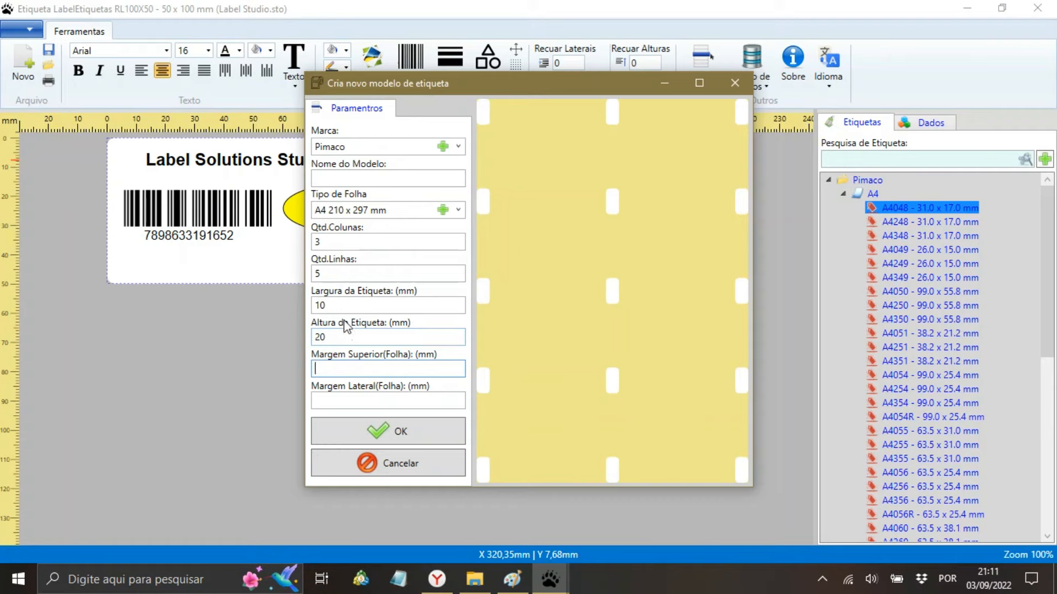
- Widen the new model's labels to 30 mm and then 50 mm, and set their height to 30 mm
left_click_drag(350, 304, 311, 304)
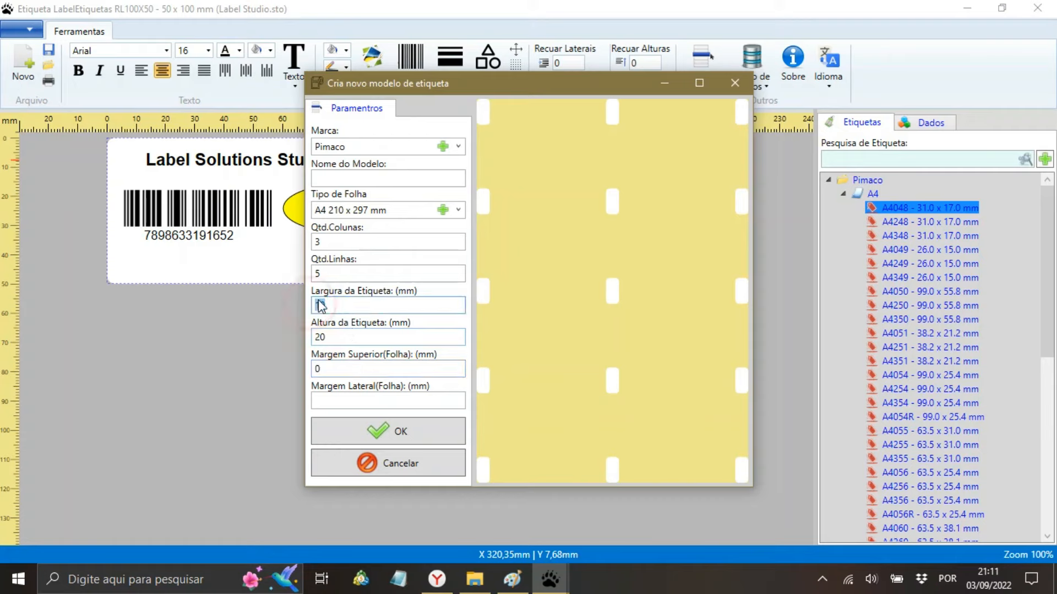
type("30")
left_click(336, 335)
left_click_drag(341, 304, 313, 308)
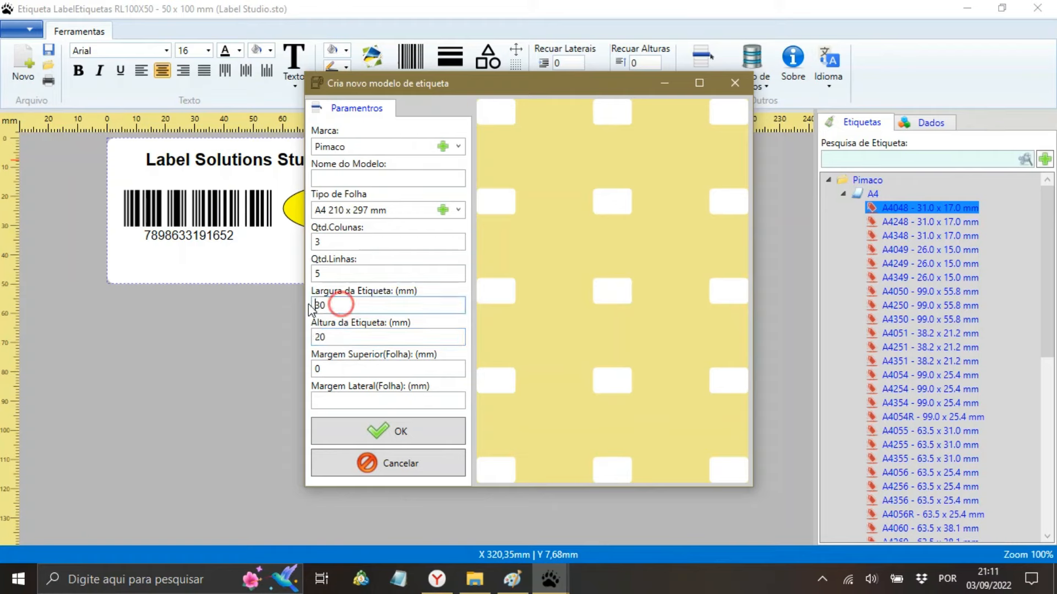
type("50")
left_click(342, 334)
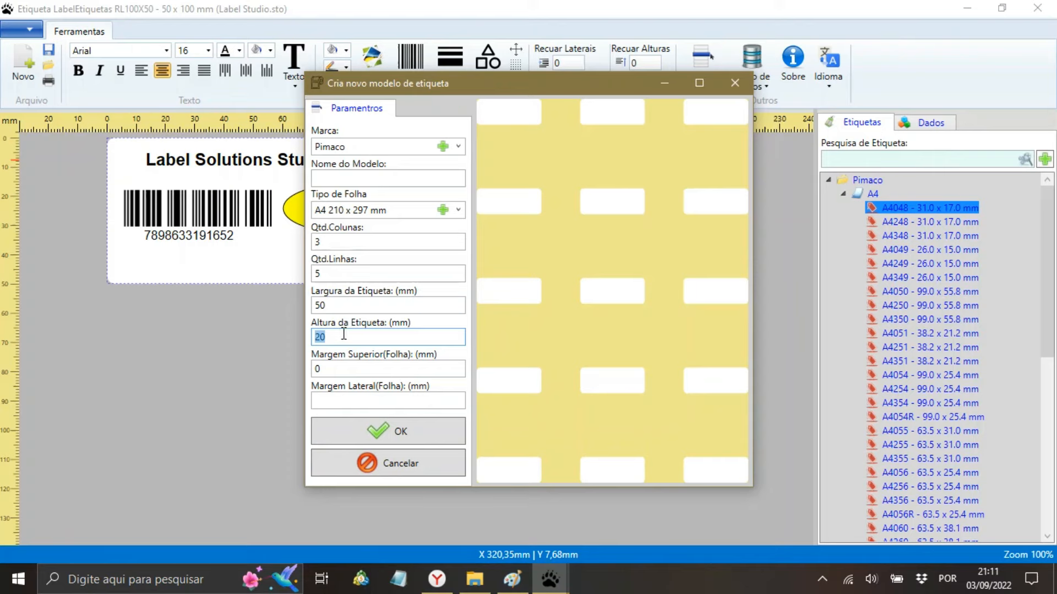
type("30")
key("Tab")
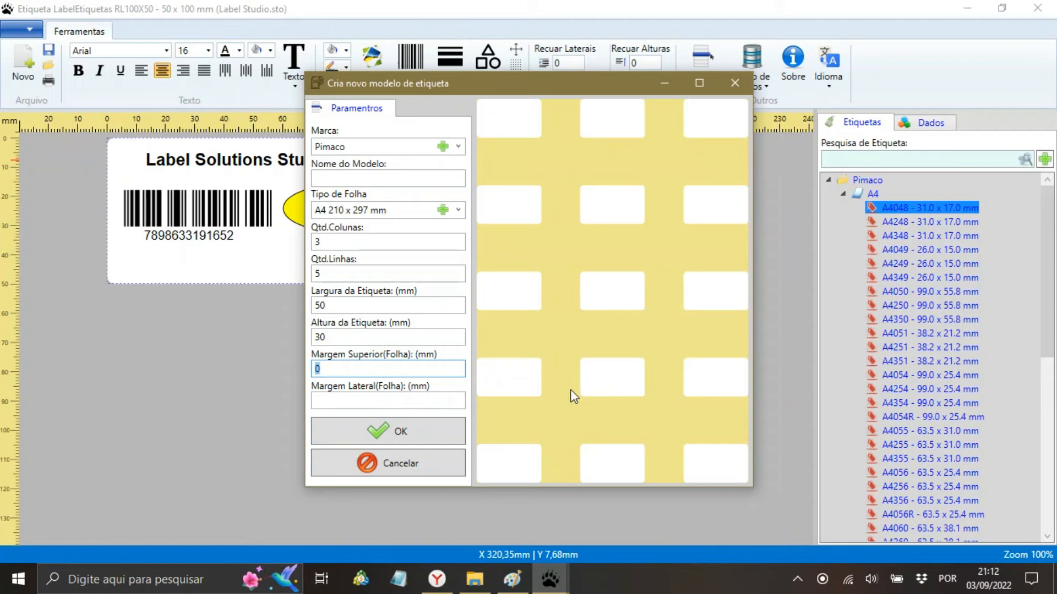
- Set the sheet's top and side margins to 10 mm each, and cancel the creation of the new model
type("10")
left_click(400, 403)
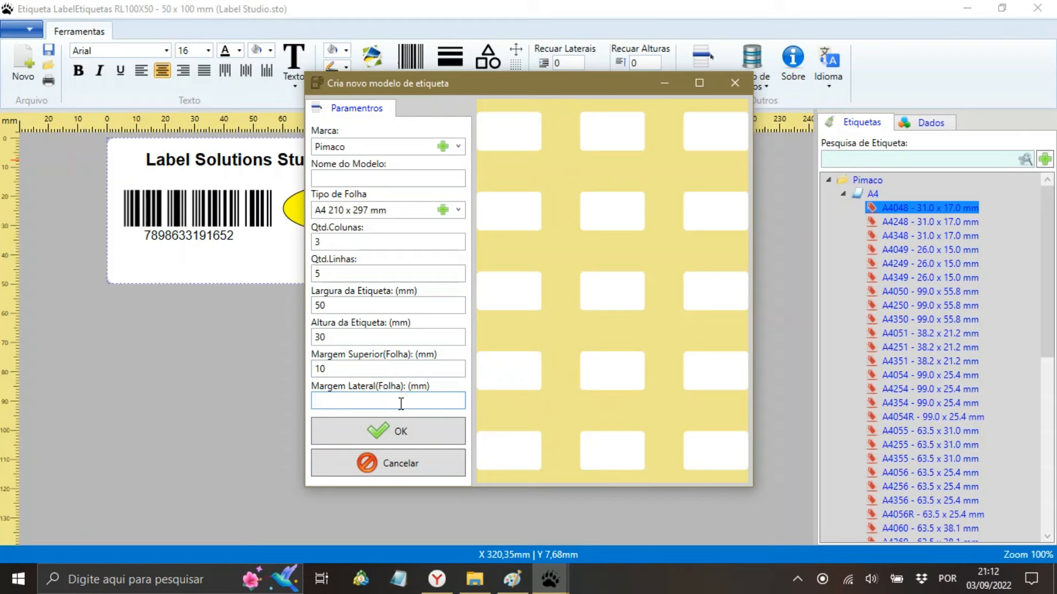
type("10")
double_click(400, 368)
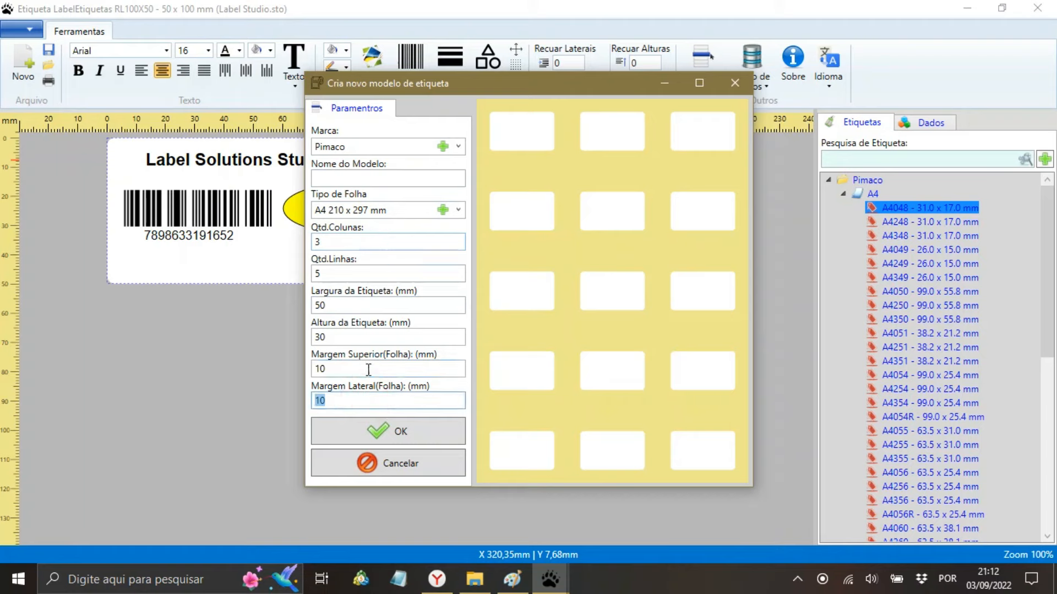
left_click(364, 305)
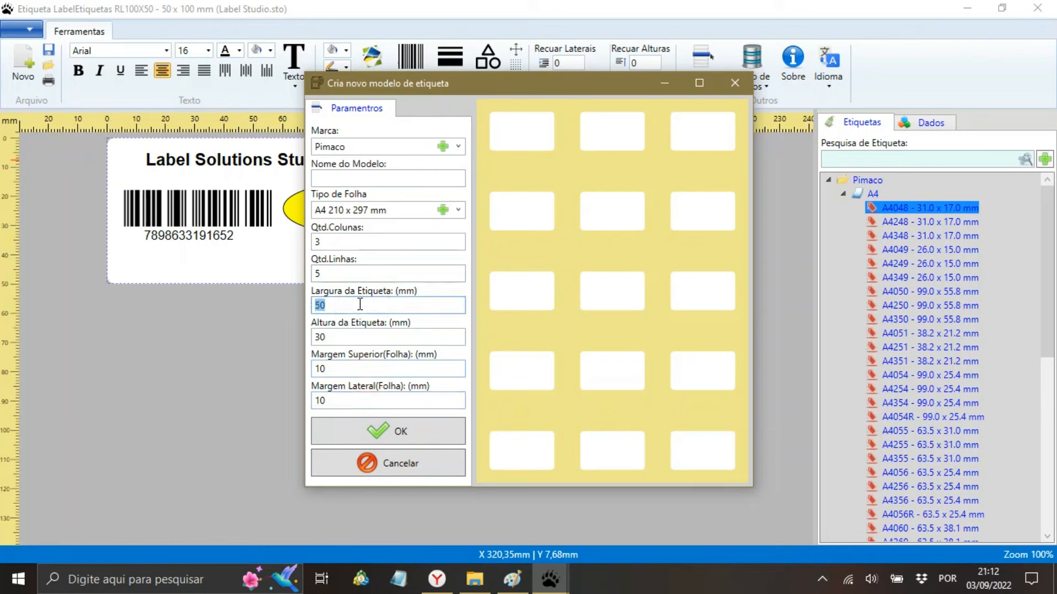
left_click(381, 468)
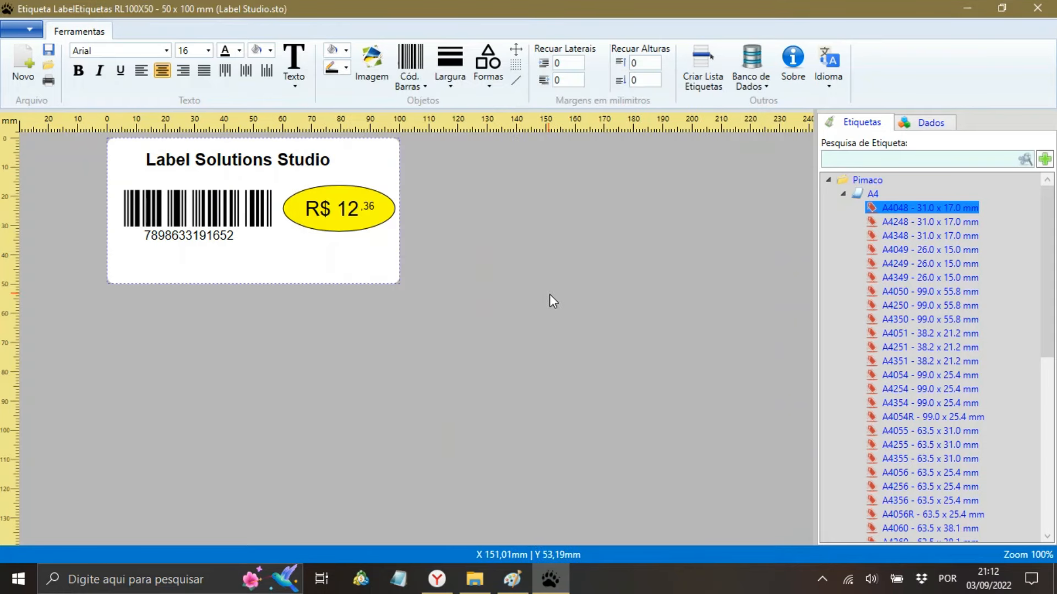